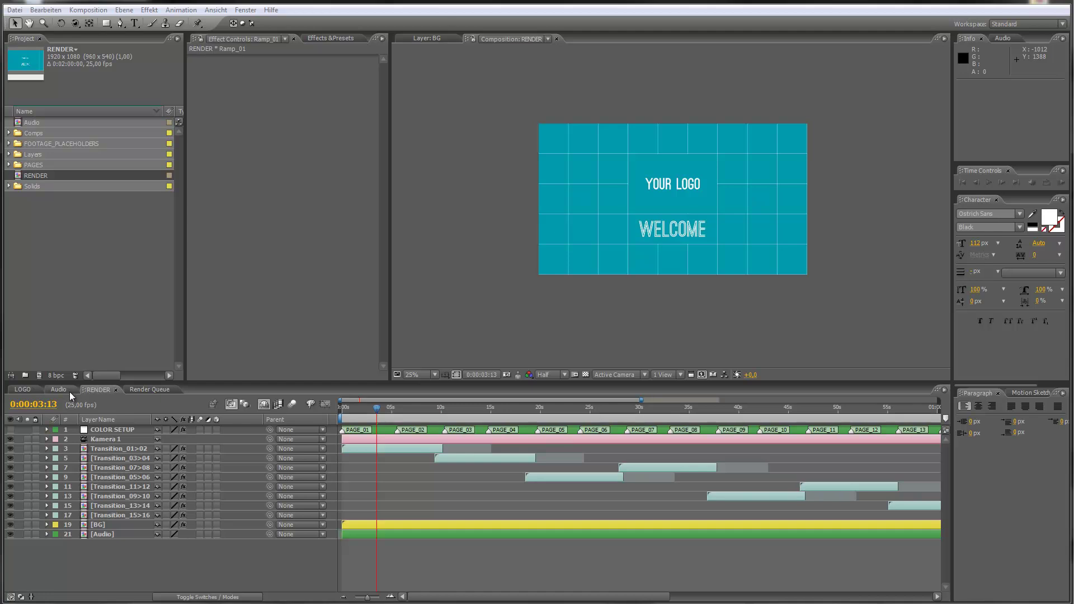
# Step: Select the COLOR SETUP layer in RENDER to show its per-page colour and animation presets
pyautogui.click(28, 389)
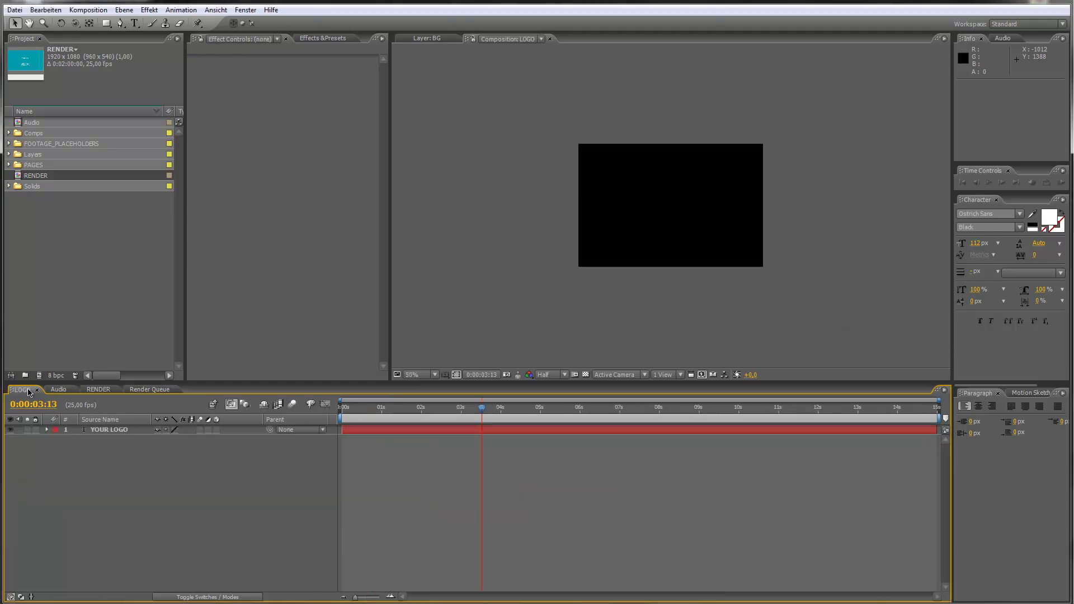
pyautogui.click(98, 390)
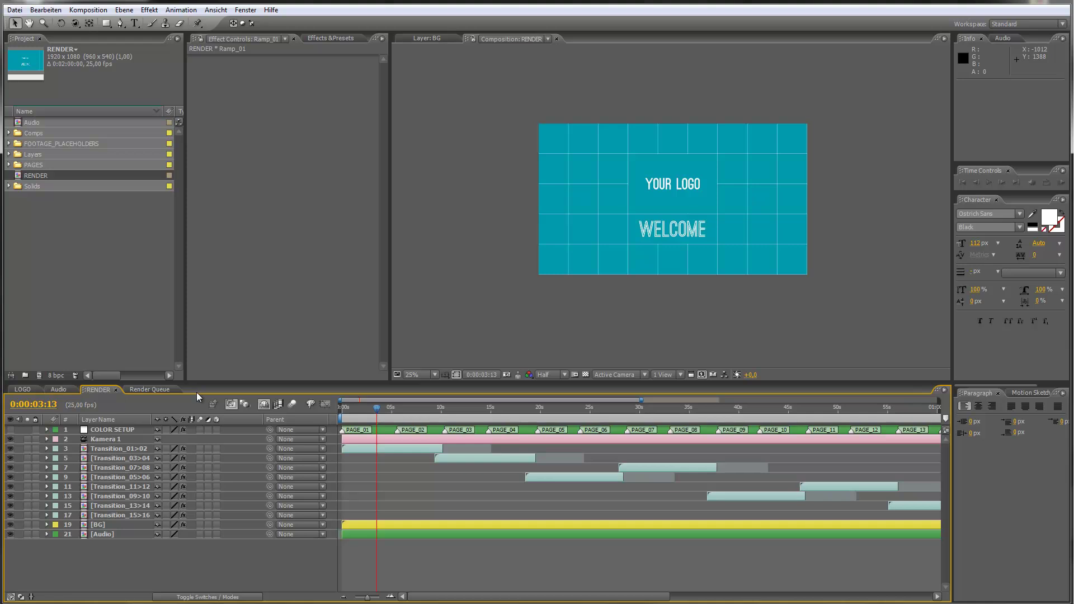
pyautogui.click(129, 432)
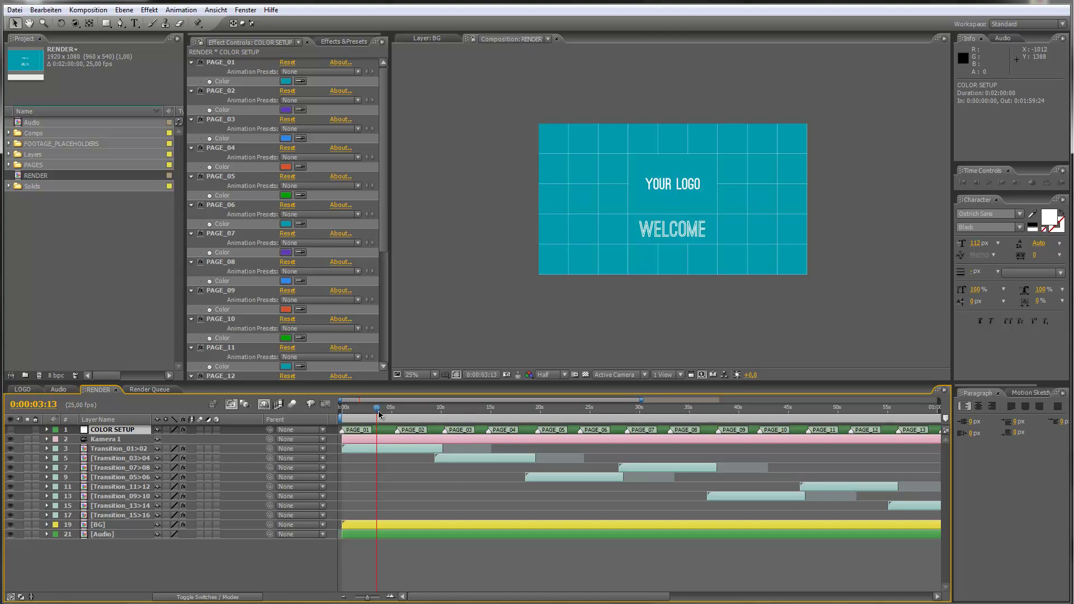
# Step: Scrub the RENDER preview forward to the orange PROFESSIONAL SKILLS page
pyautogui.moveTo(378, 411); pyautogui.dragTo(509, 424)
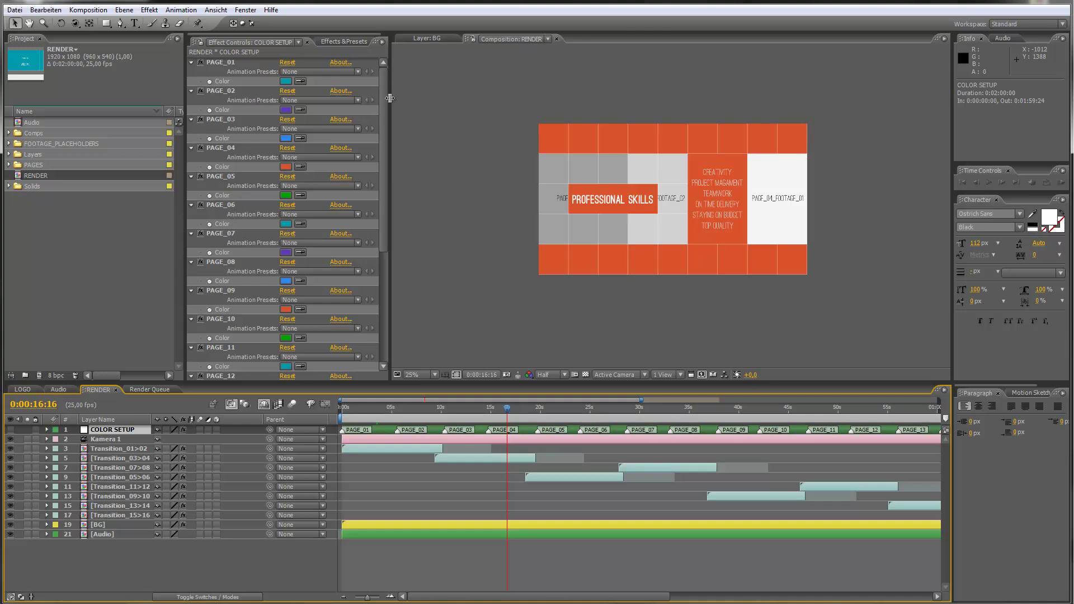
pyautogui.moveTo(385, 108)
pyautogui.mouseDown()
pyautogui.moveTo(374, 251)
pyautogui.moveTo(384, 96)
pyautogui.mouseUp()
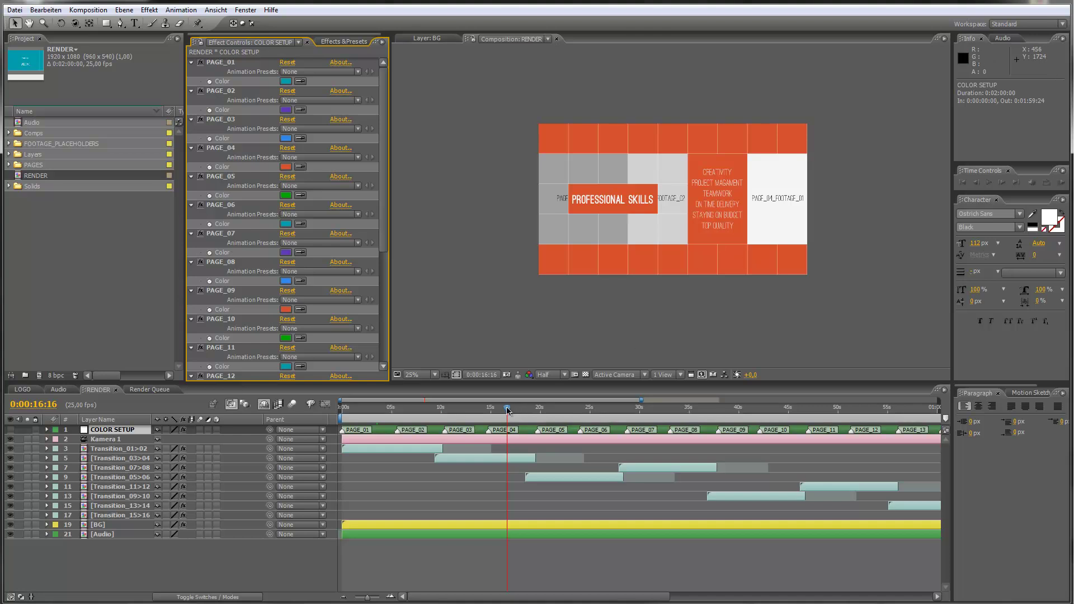
pyautogui.moveTo(506, 410); pyautogui.dragTo(509, 410)
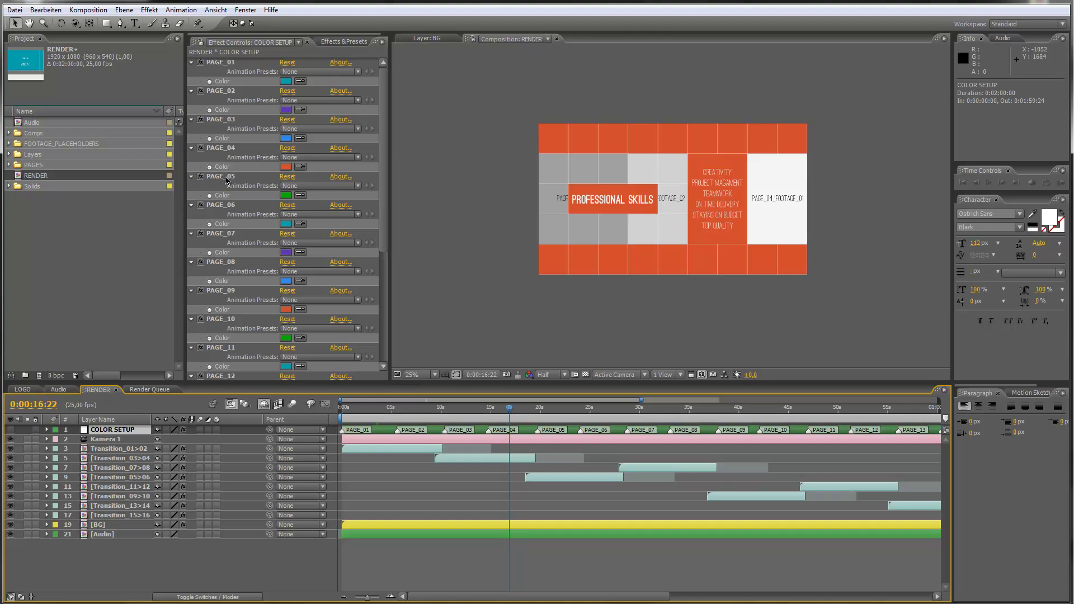
pyautogui.click(225, 149)
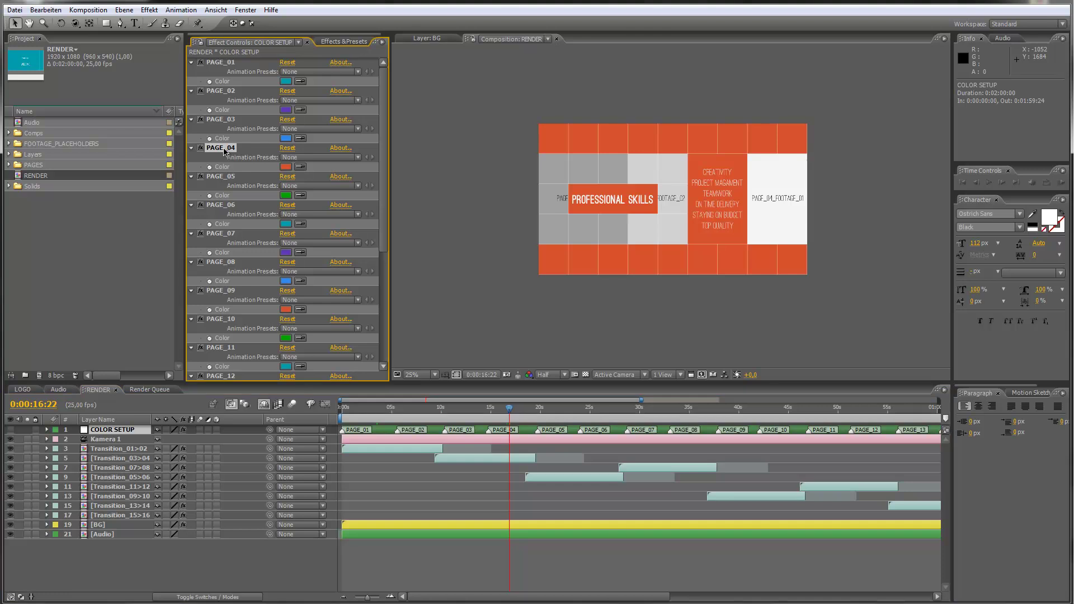
pyautogui.click(286, 167)
pyautogui.moveTo(555, 282); pyautogui.dragTo(555, 277)
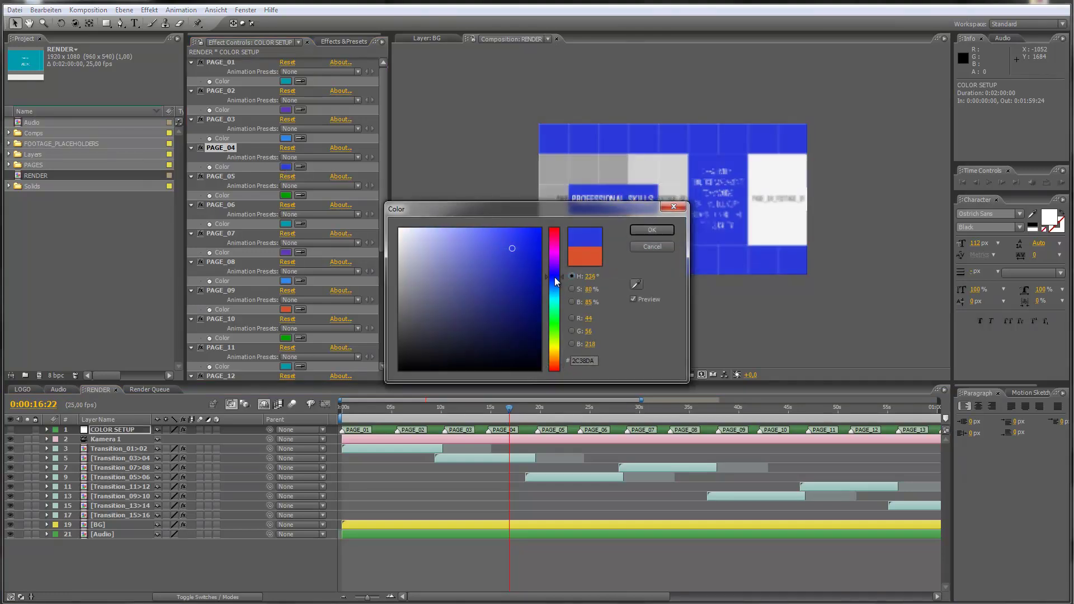
pyautogui.click(653, 229)
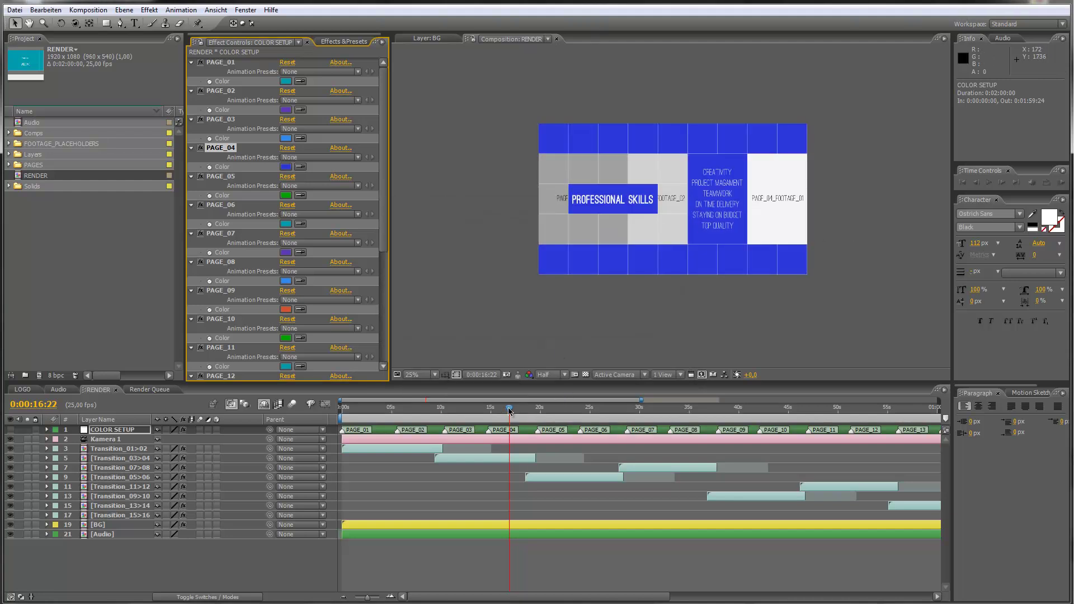
pyautogui.moveTo(548, 411); pyautogui.dragTo(641, 415)
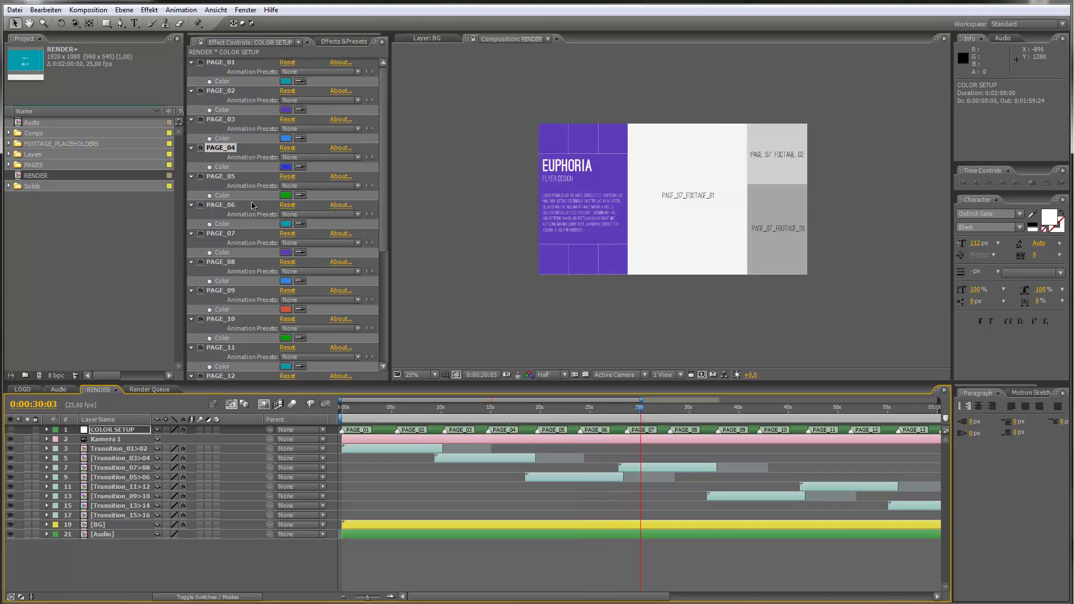
pyautogui.hotkey('ctrl', 'z')
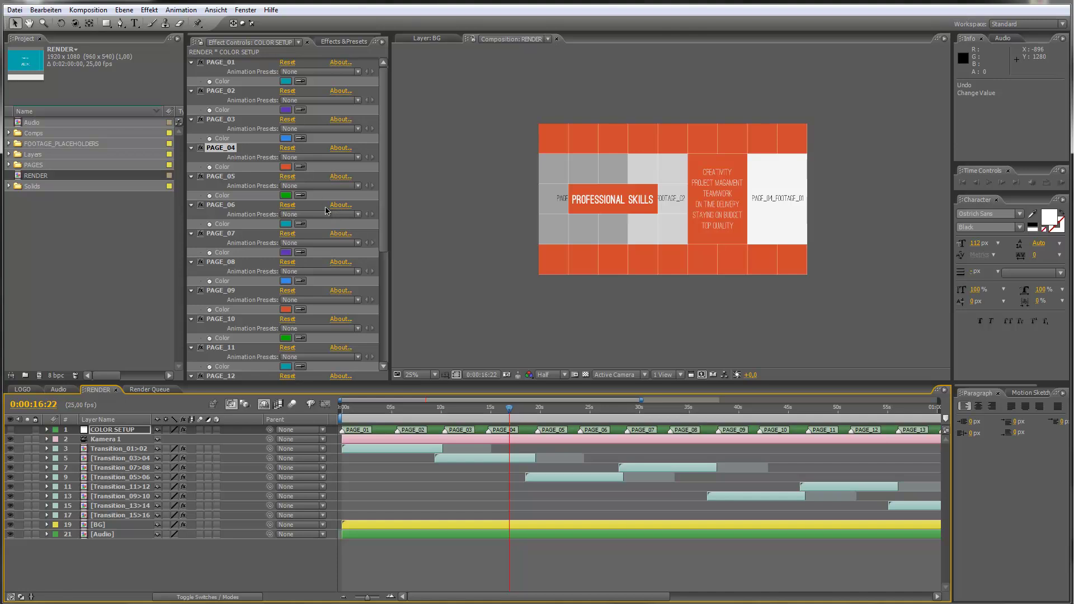
pyautogui.moveTo(479, 409); pyautogui.dragTo(374, 404)
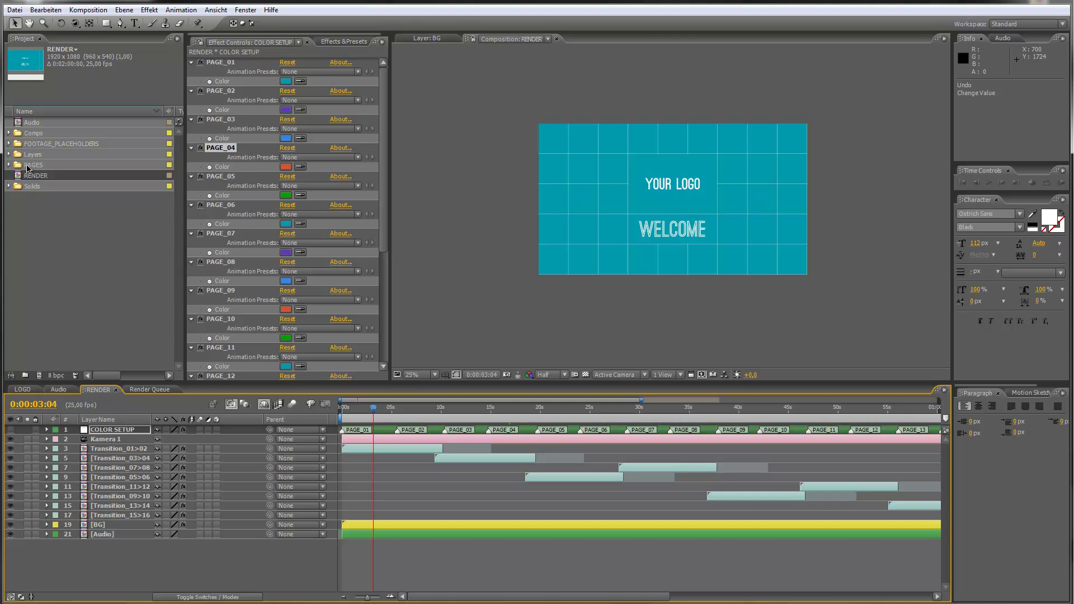
# Step: Expand the PAGES folder and open the PAGE_01 composition
pyautogui.click(10, 165)
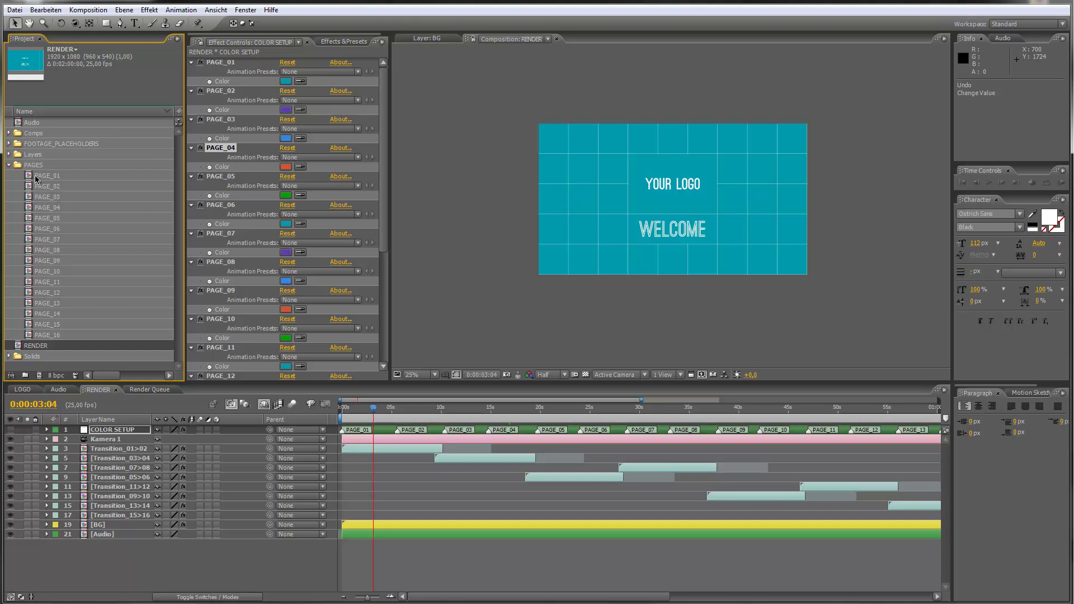
pyautogui.click(31, 178)
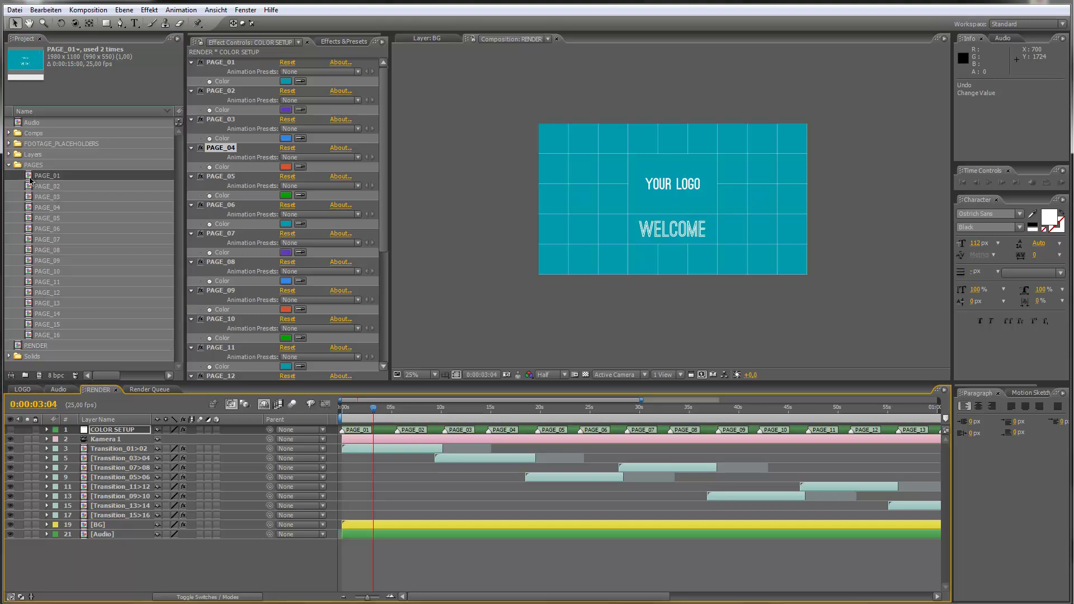
pyautogui.doubleClick(30, 178)
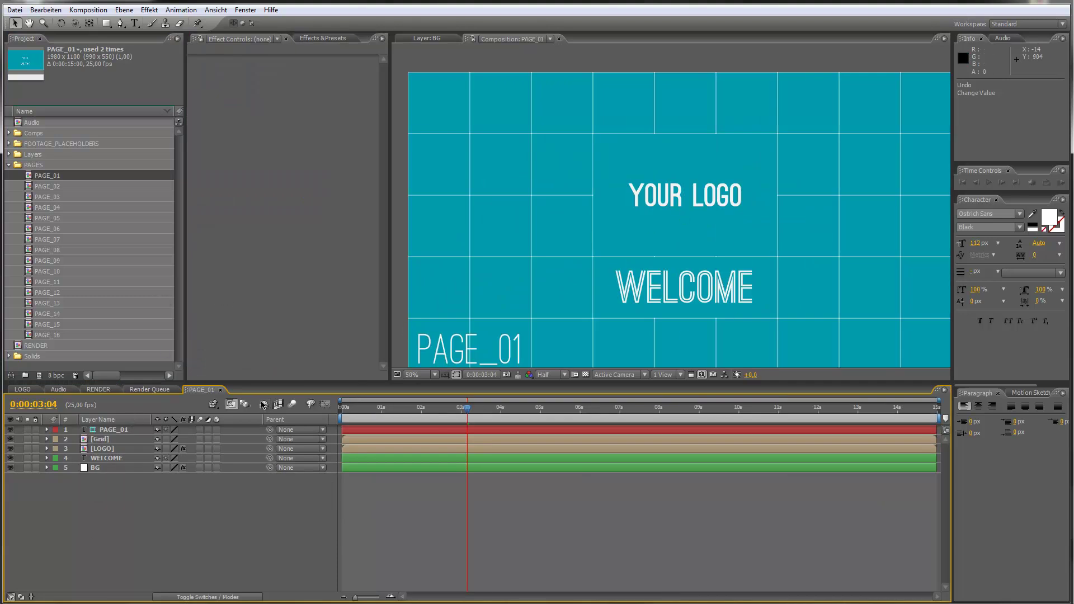
# Step: Inspect PAGE_01's LOGO, WELCOME, BG and label layers, zooming out and back to 50%
pyautogui.click(119, 448)
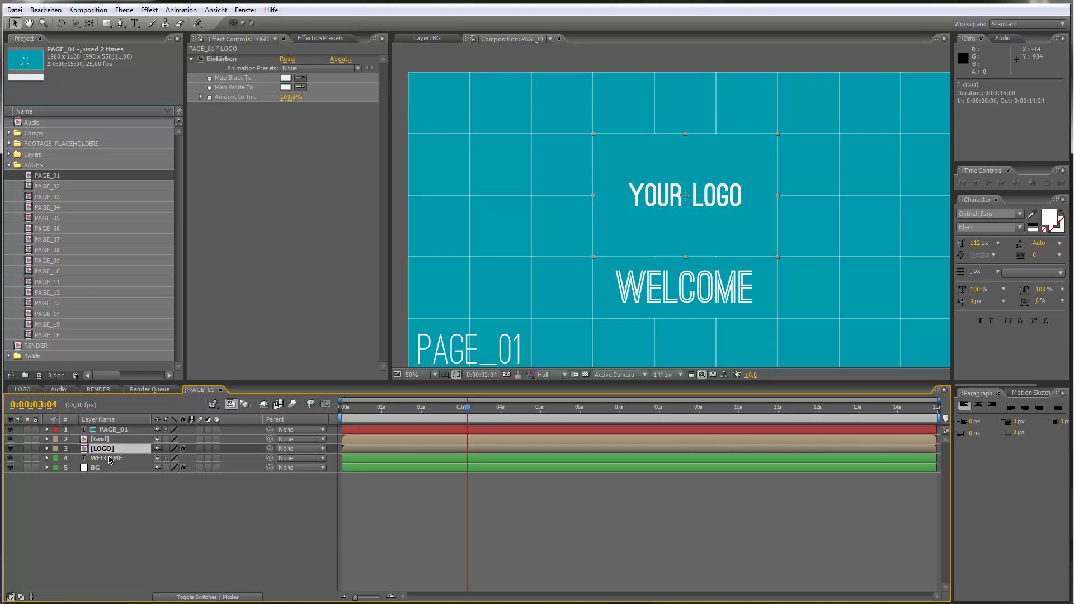
pyautogui.click(110, 459)
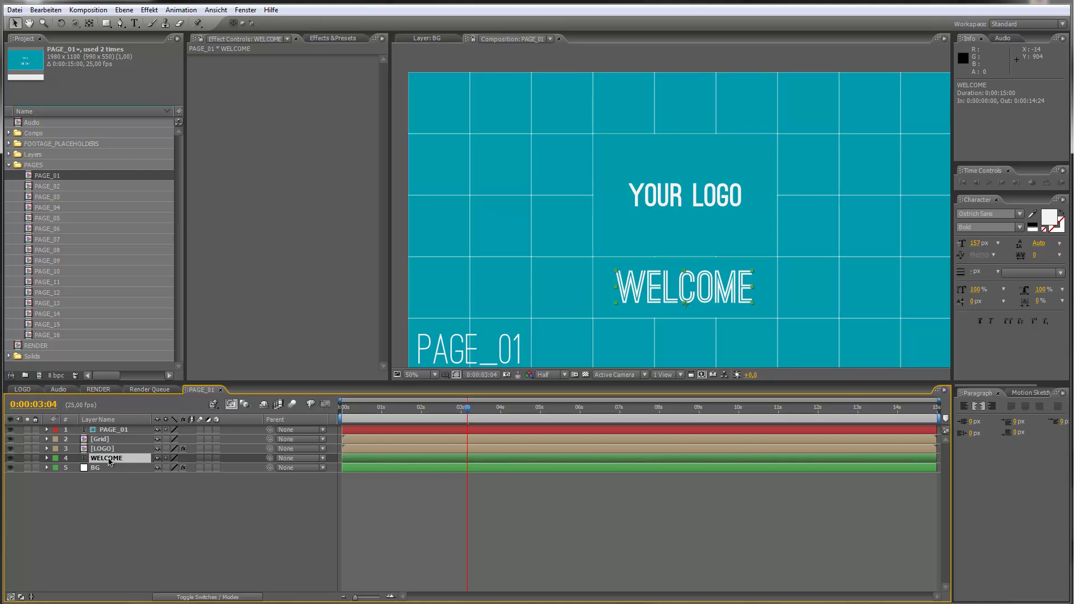
pyautogui.click(110, 468)
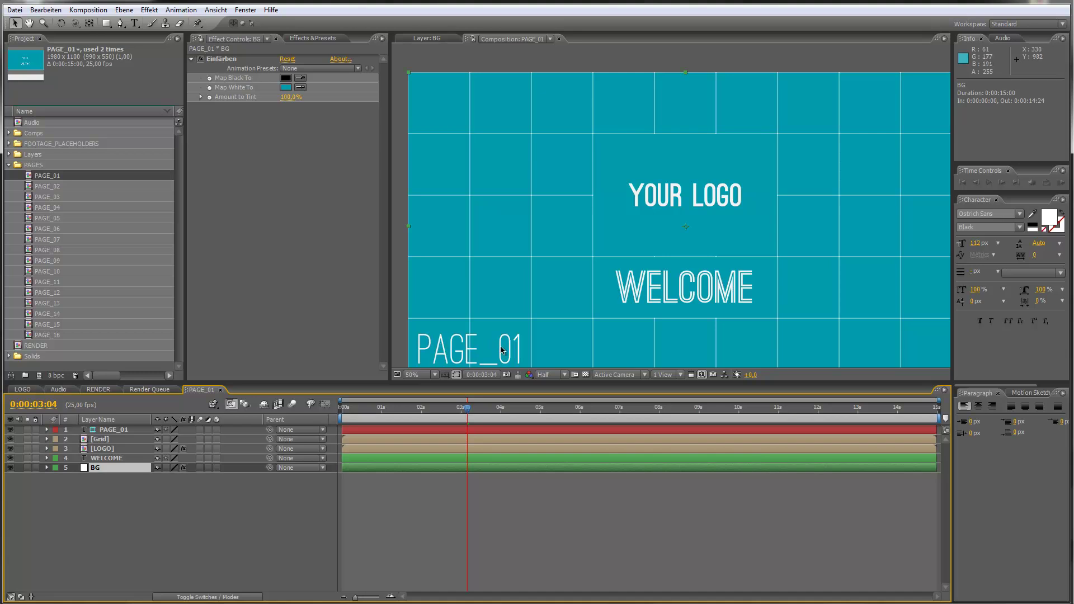
pyautogui.press(',')
pyautogui.click(112, 431)
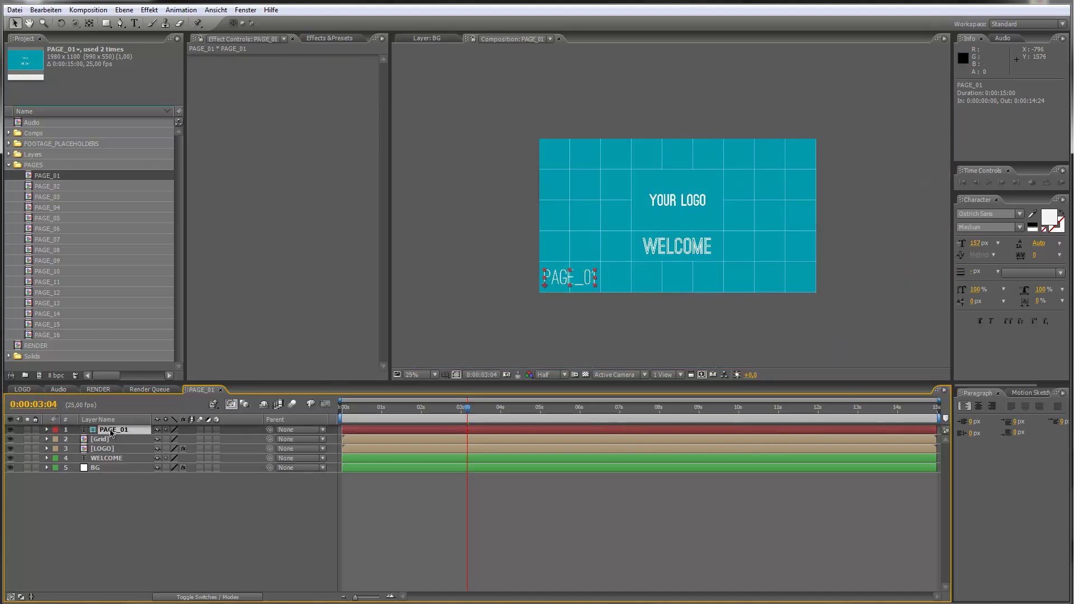
pyautogui.press('.')
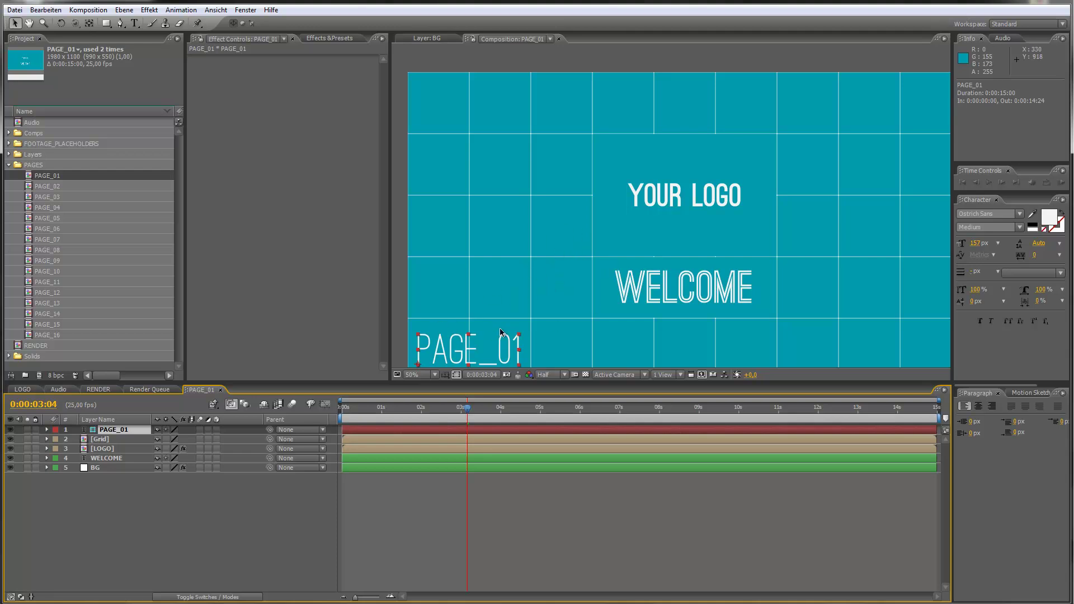
pyautogui.click(98, 389)
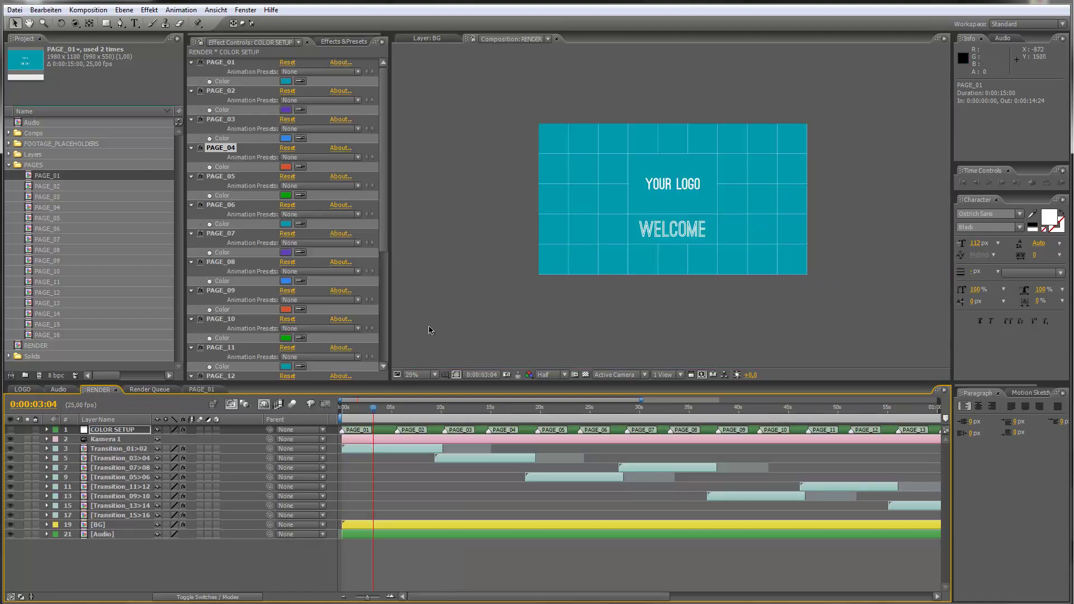
pyautogui.click(212, 389)
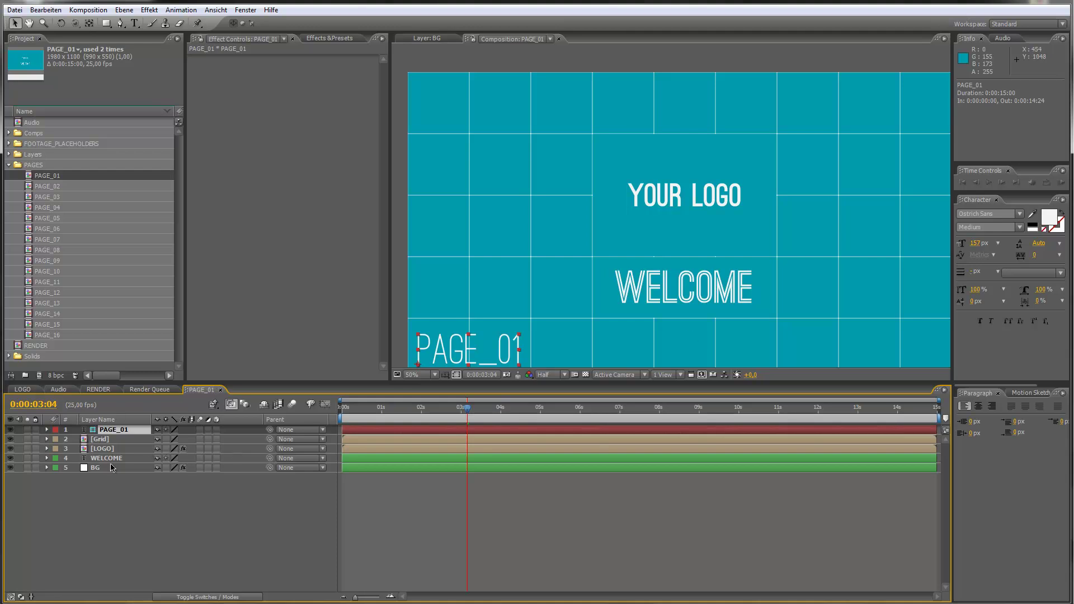
# Step: Import logo_2_line_png.png from the graphicINmotion Logo > Neu_2012 folder
pyautogui.click(9, 166)
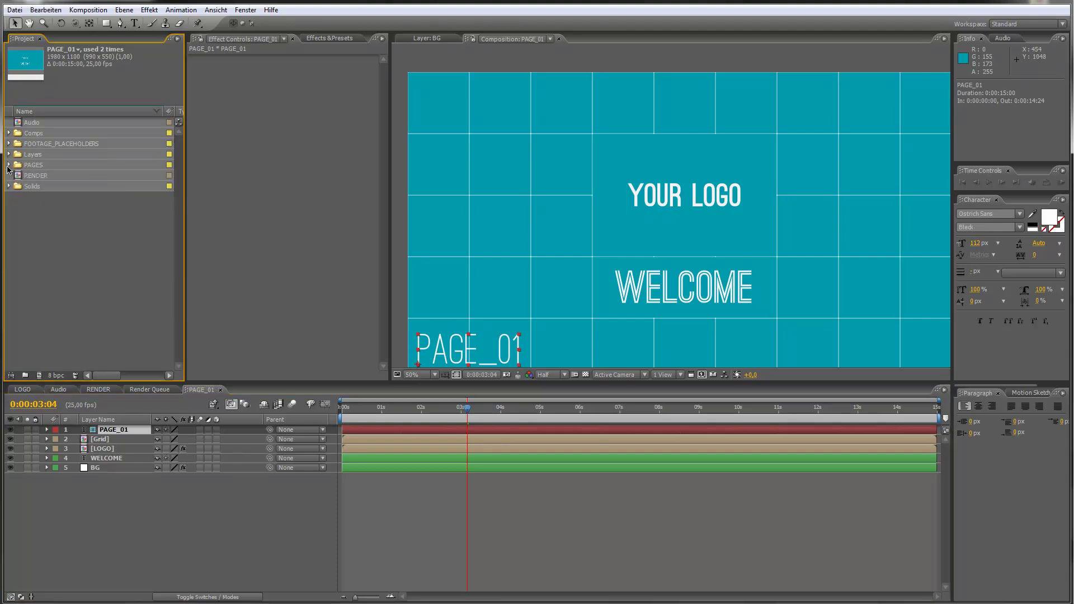
pyautogui.click(17, 10)
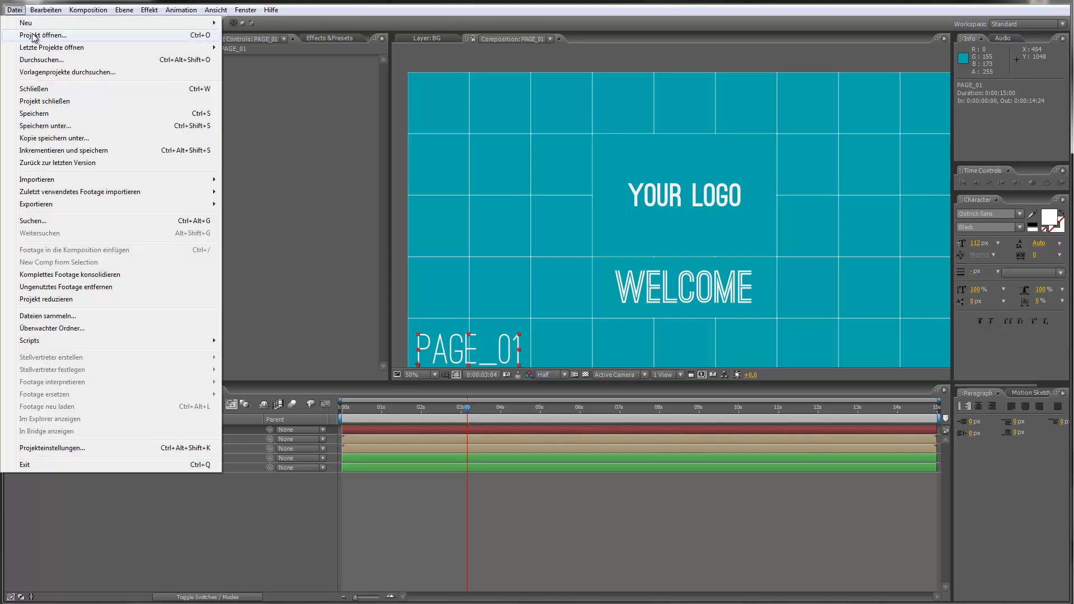
pyautogui.moveTo(205, 183)
pyautogui.click(241, 179)
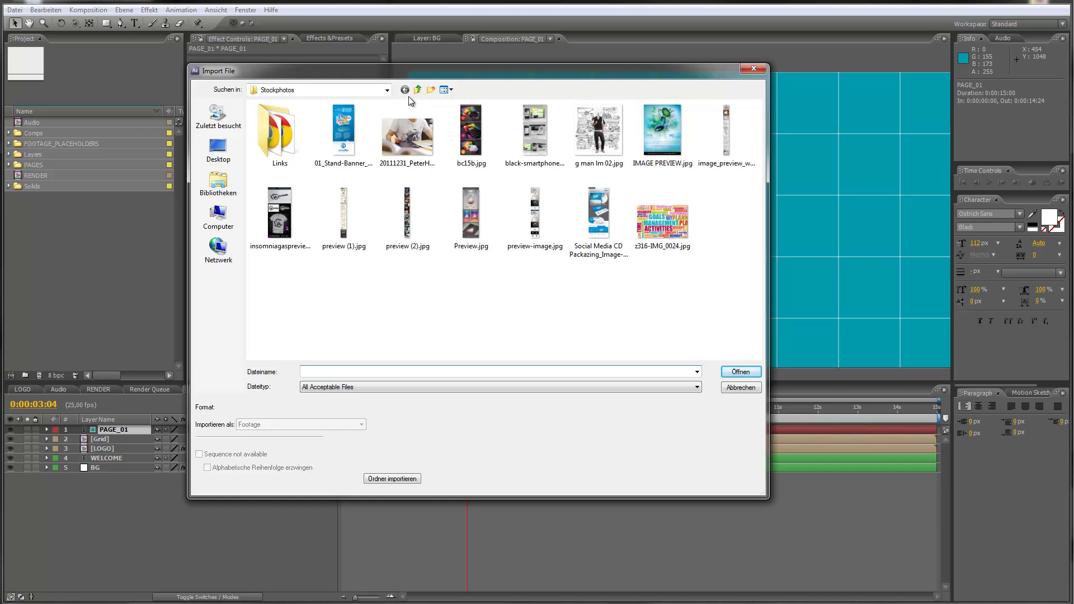
pyautogui.click(417, 90)
pyautogui.click(418, 90)
pyautogui.click(417, 90)
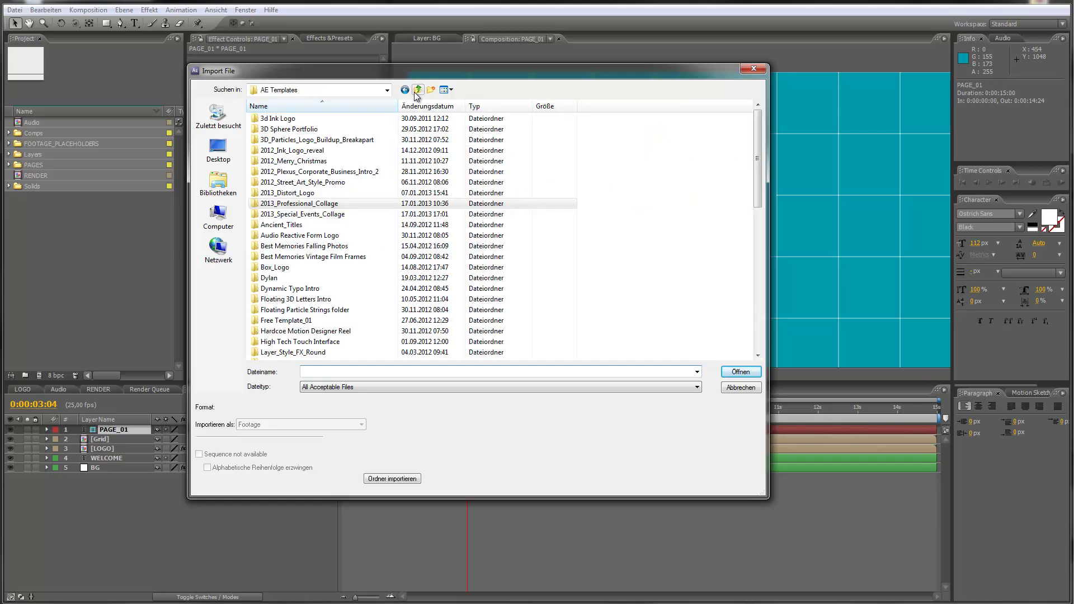
pyautogui.click(417, 90)
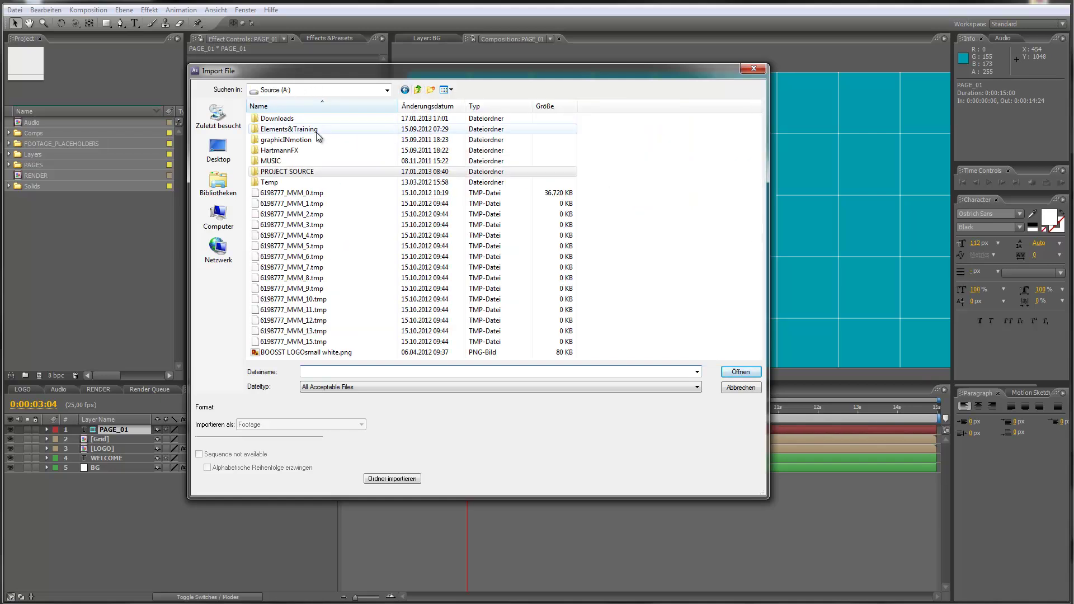
pyautogui.doubleClick(297, 139)
pyautogui.doubleClick(278, 132)
pyautogui.doubleClick(276, 140)
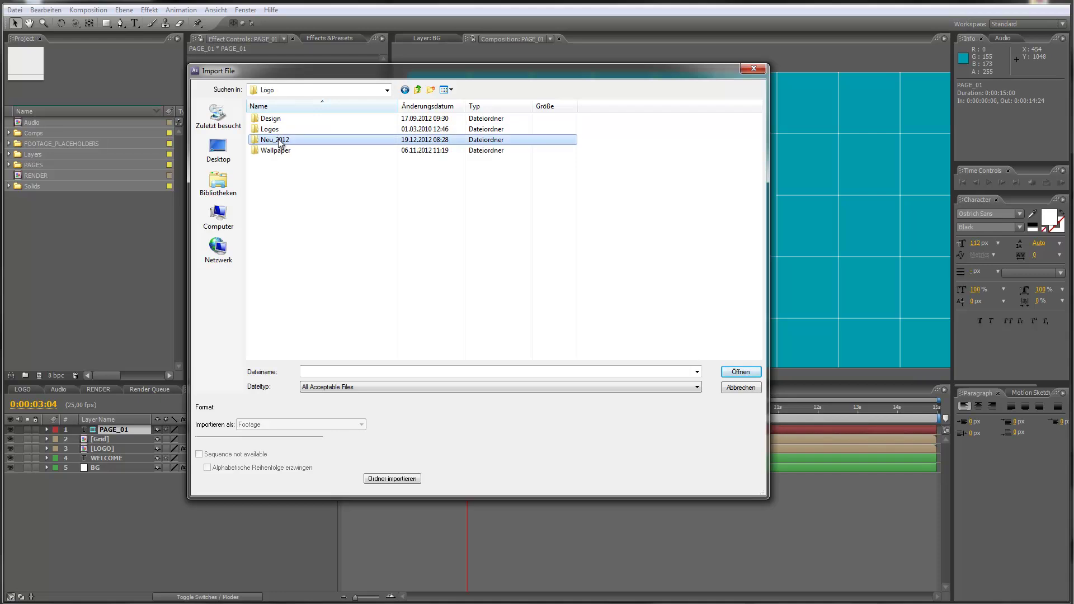
pyautogui.click(663, 218)
pyautogui.click(741, 372)
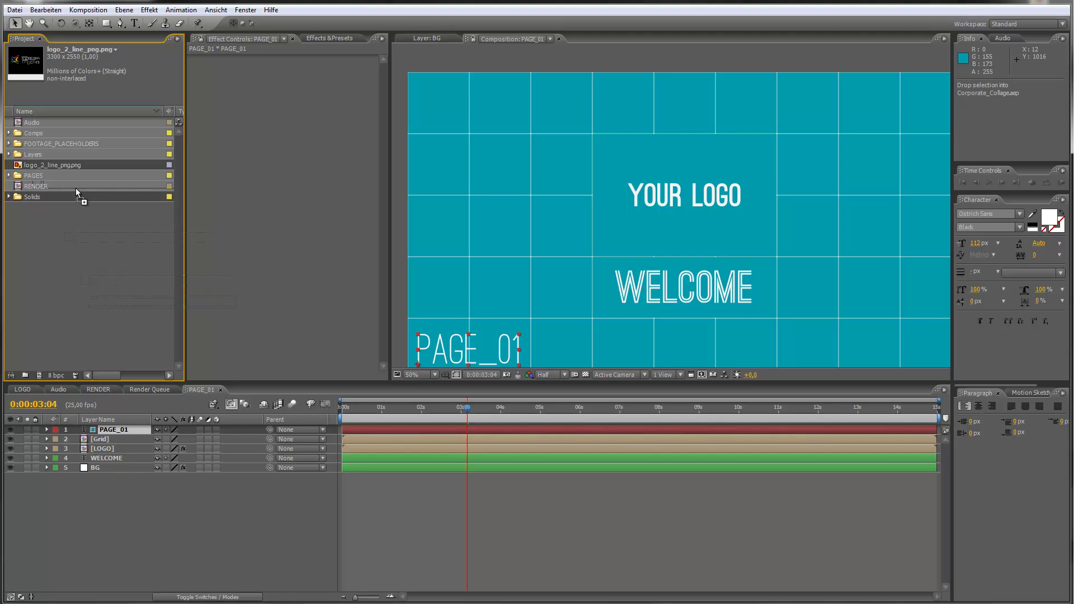
# Step: Place the logo image atop the LOGO composition, hide YOUR LOGO, and scale it to 21%
pyautogui.moveTo(75, 169); pyautogui.dragTo(32, 387)
pyautogui.moveTo(50, 171); pyautogui.dragTo(139, 427)
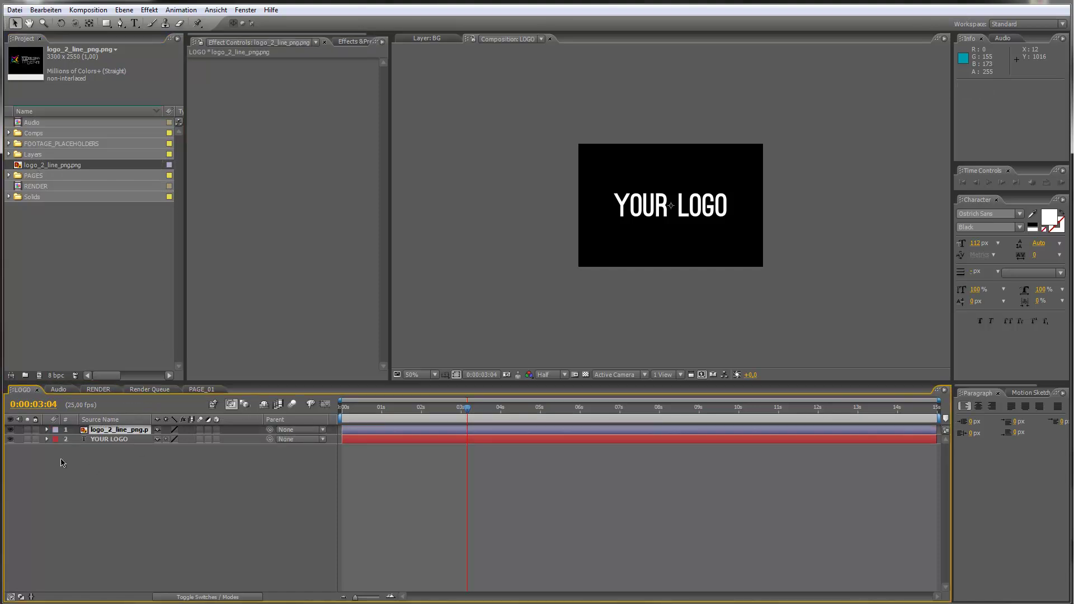
pyautogui.click(9, 441)
pyautogui.press('s')
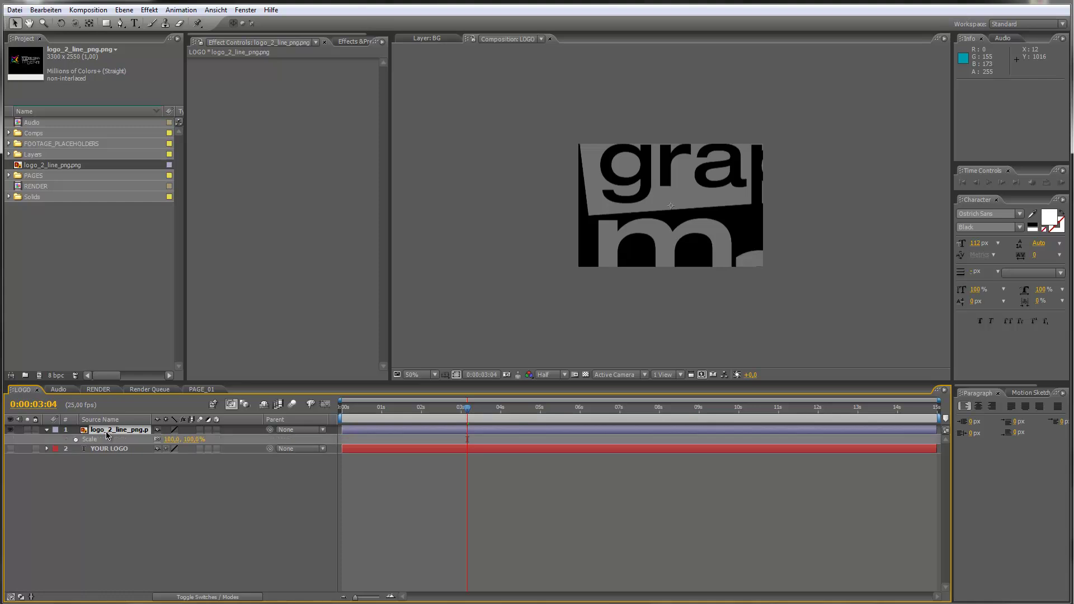
pyautogui.moveTo(171, 439); pyautogui.dragTo(124, 434)
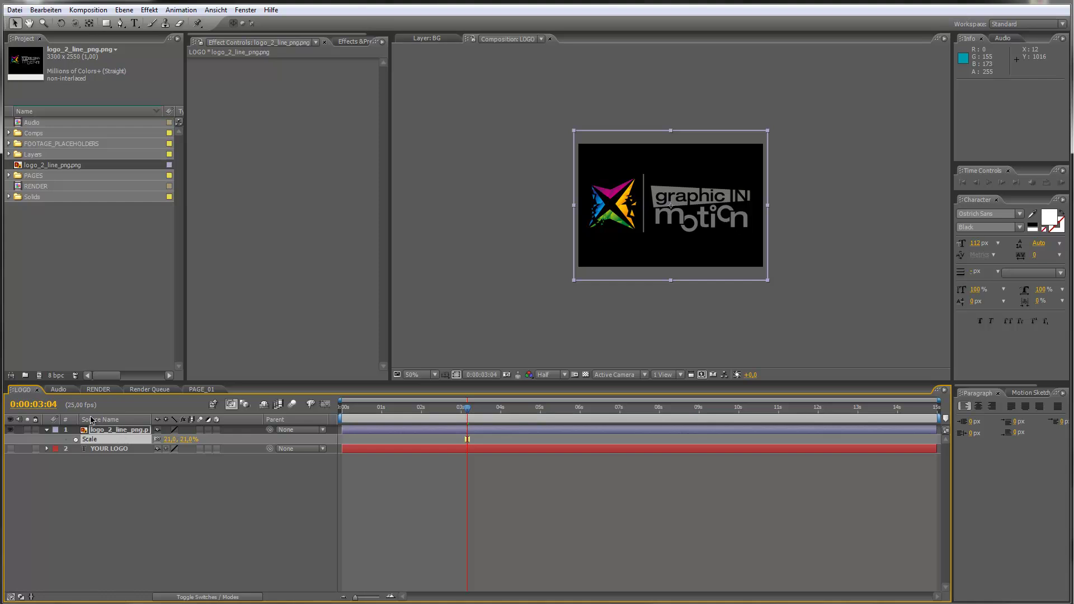
pyautogui.click(100, 390)
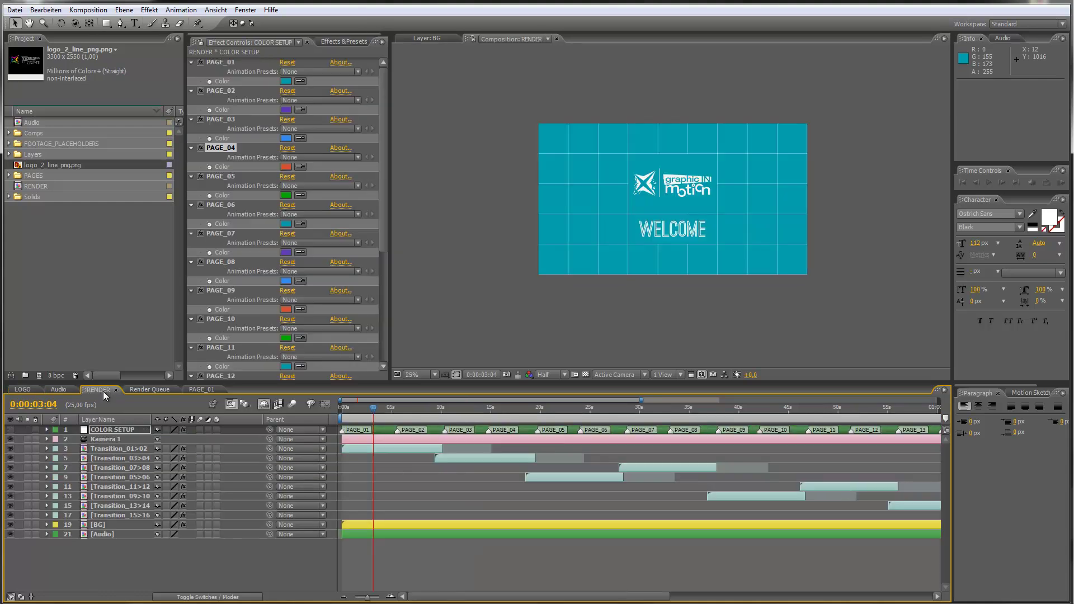
# Step: Open PAGE_01 and select the [LOGO] layer to view its Einfärben tint
pyautogui.click(201, 390)
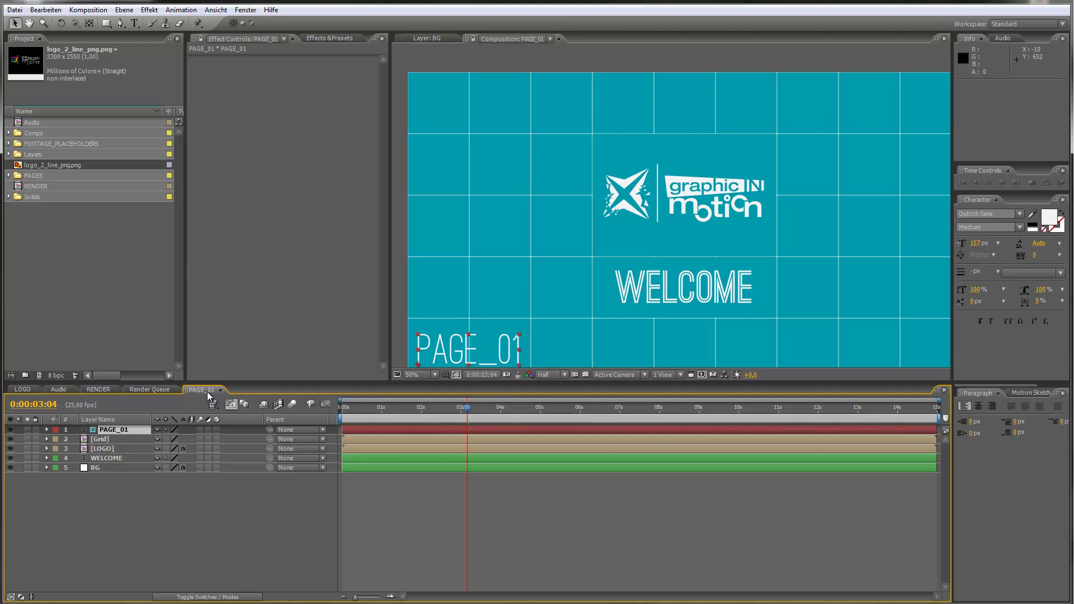
pyautogui.click(106, 449)
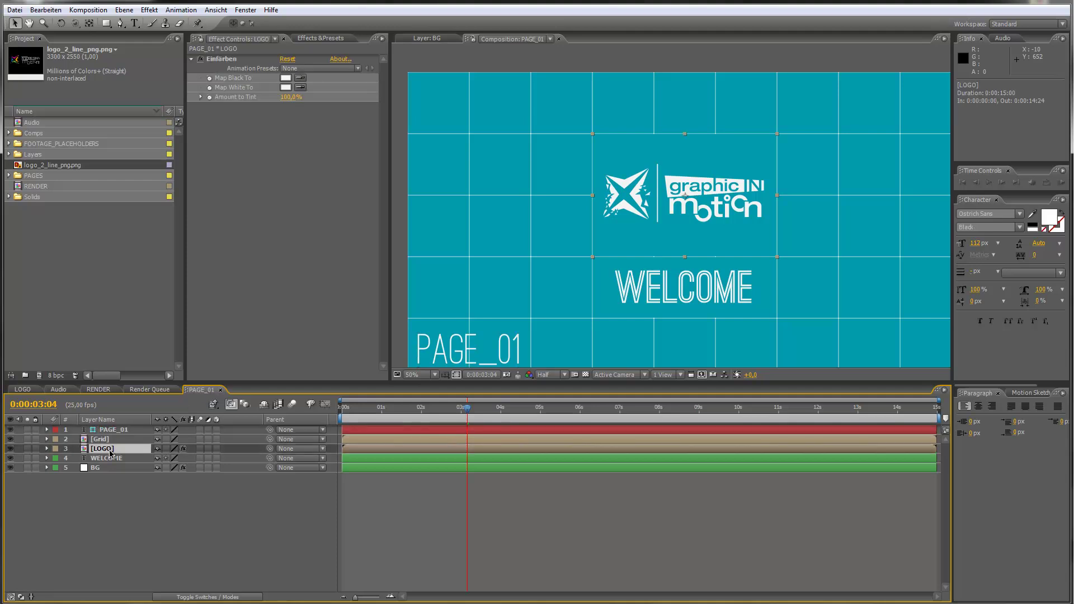
# Step: Toggle the logo's Einfärben tint off and on, test-edit WELCOME and undo, then close PAGE_01
pyautogui.click(201, 60)
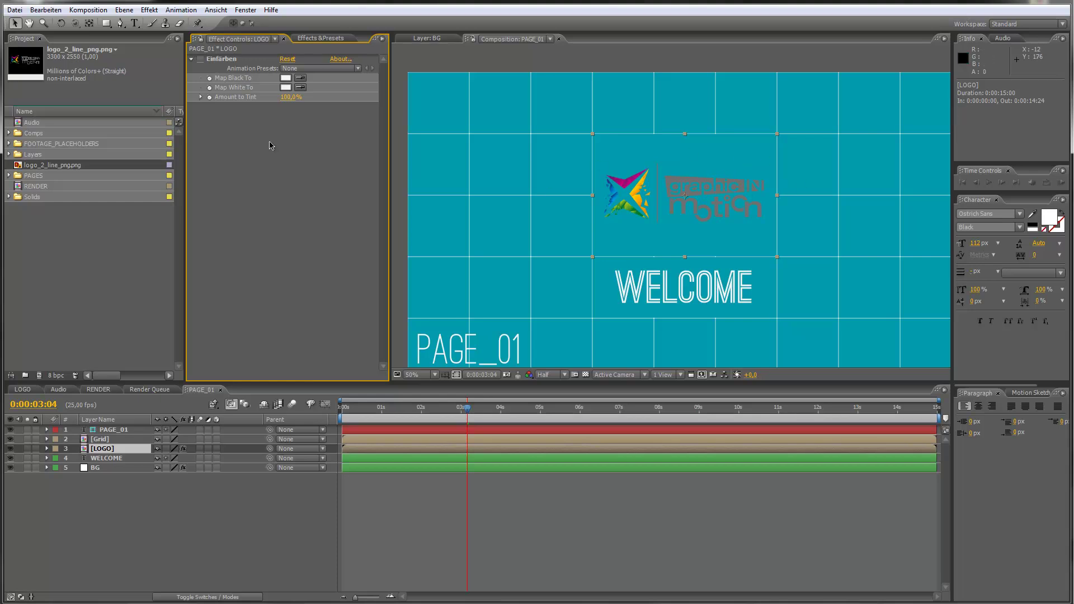
pyautogui.click(202, 59)
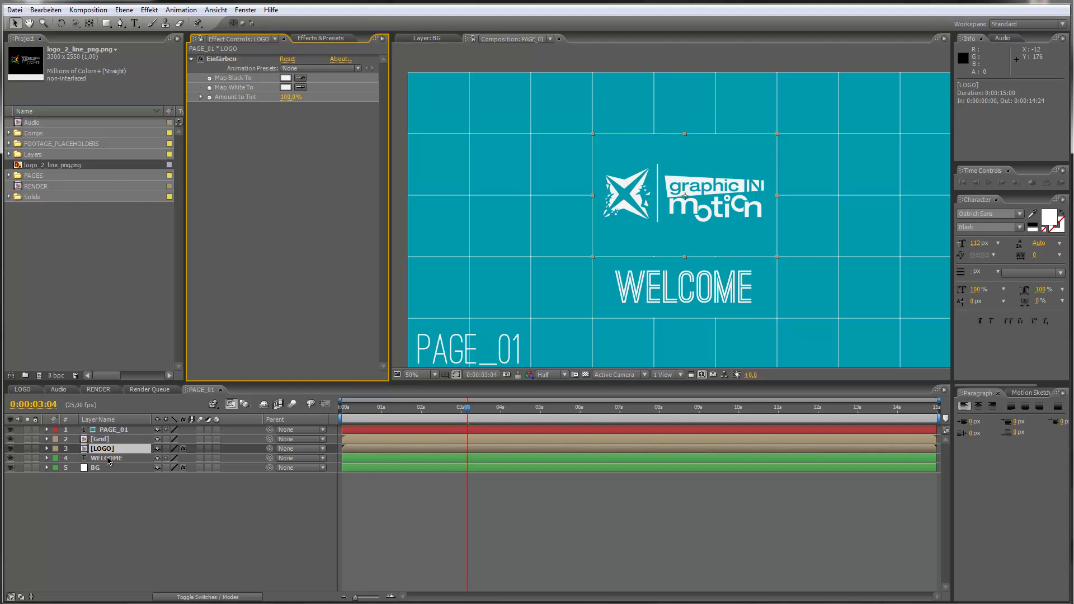
pyautogui.doubleClick(108, 459)
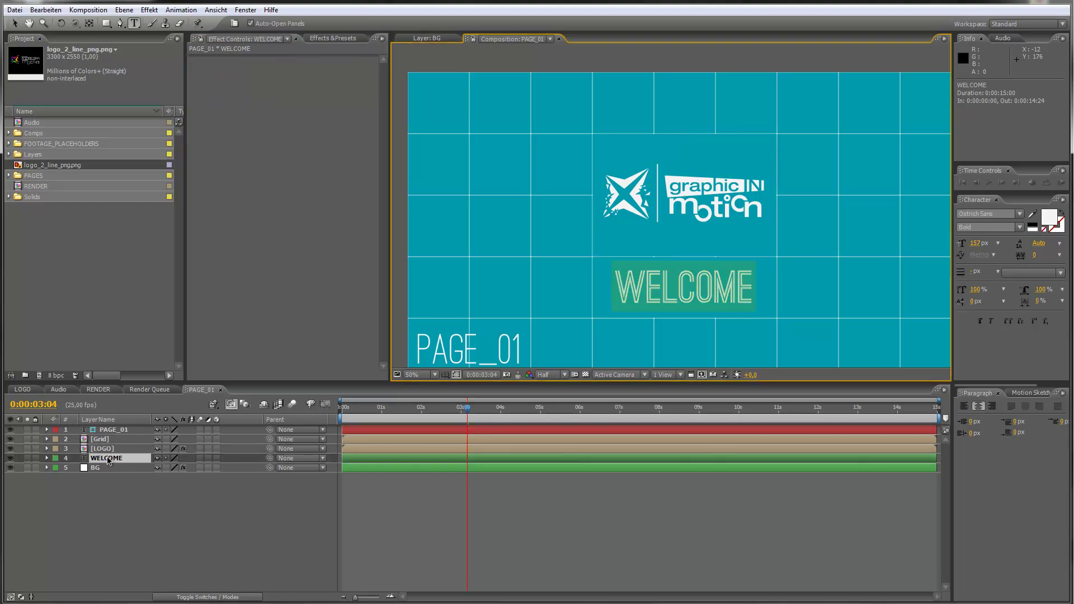
pyautogui.write('KJDHOE')
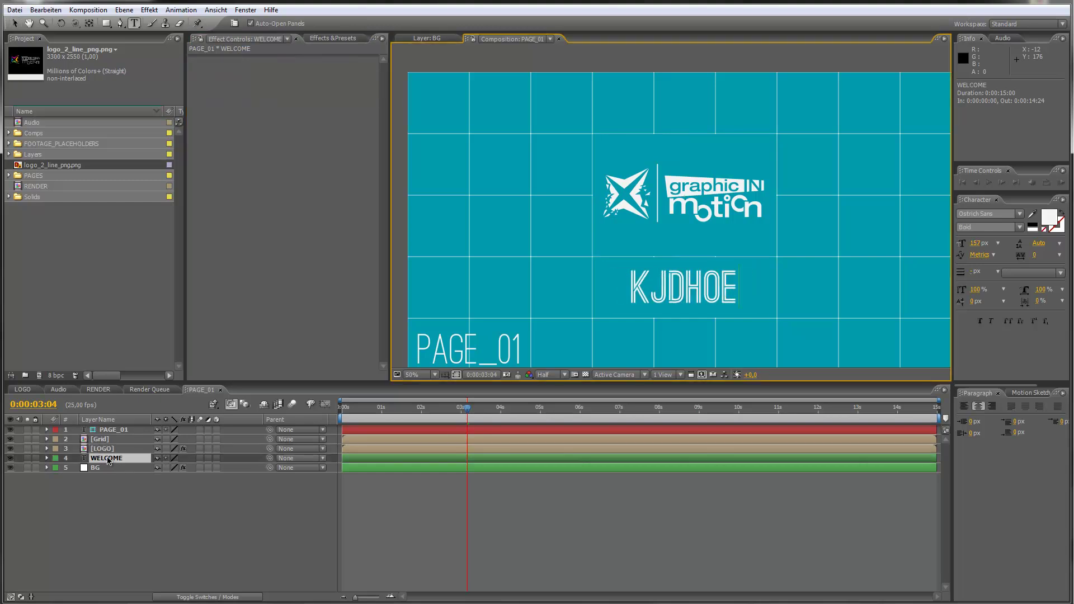
pyautogui.hotkey('ctrl', 'z')
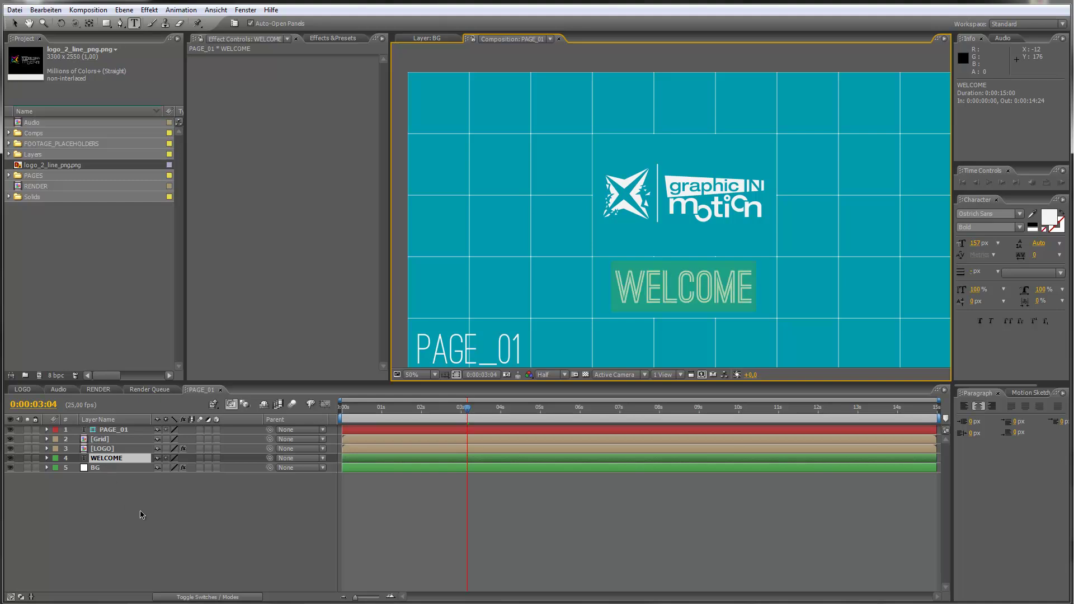
pyautogui.click(221, 391)
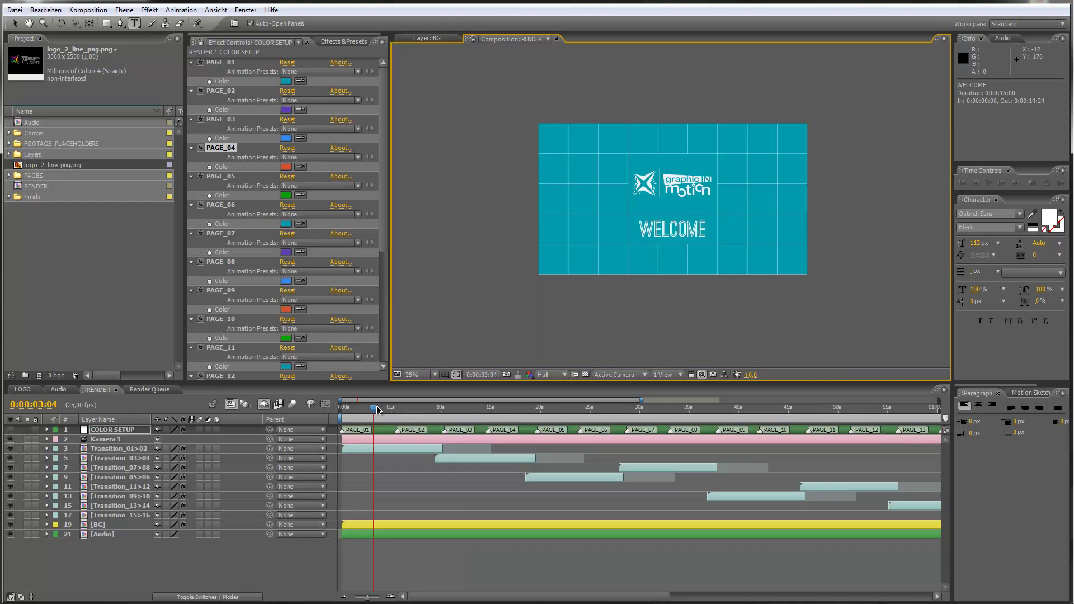
# Step: Scrub RENDER to page 2, open the PAGE_02 composition and select its tagline layer
pyautogui.moveTo(373, 407); pyautogui.dragTo(418, 409)
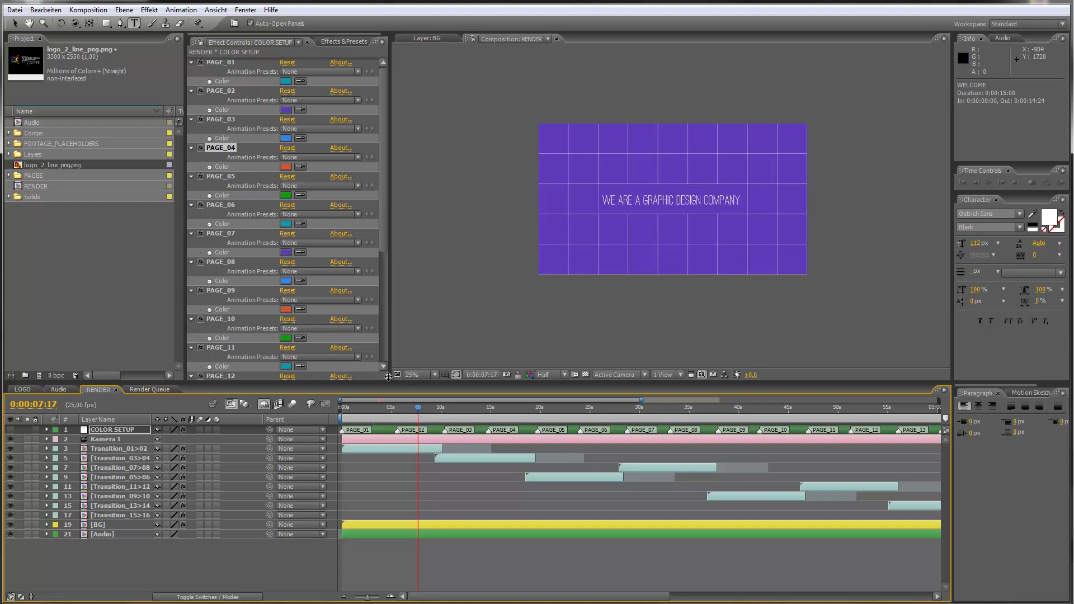
pyautogui.click(10, 176)
pyautogui.doubleClick(47, 197)
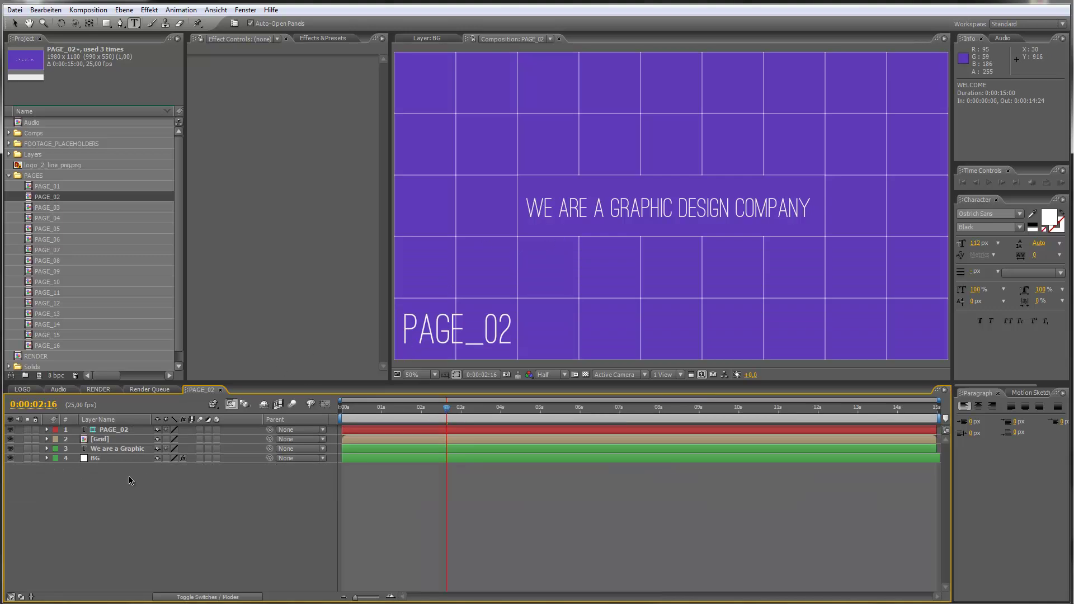
pyautogui.click(120, 449)
pyautogui.doubleClick(106, 451)
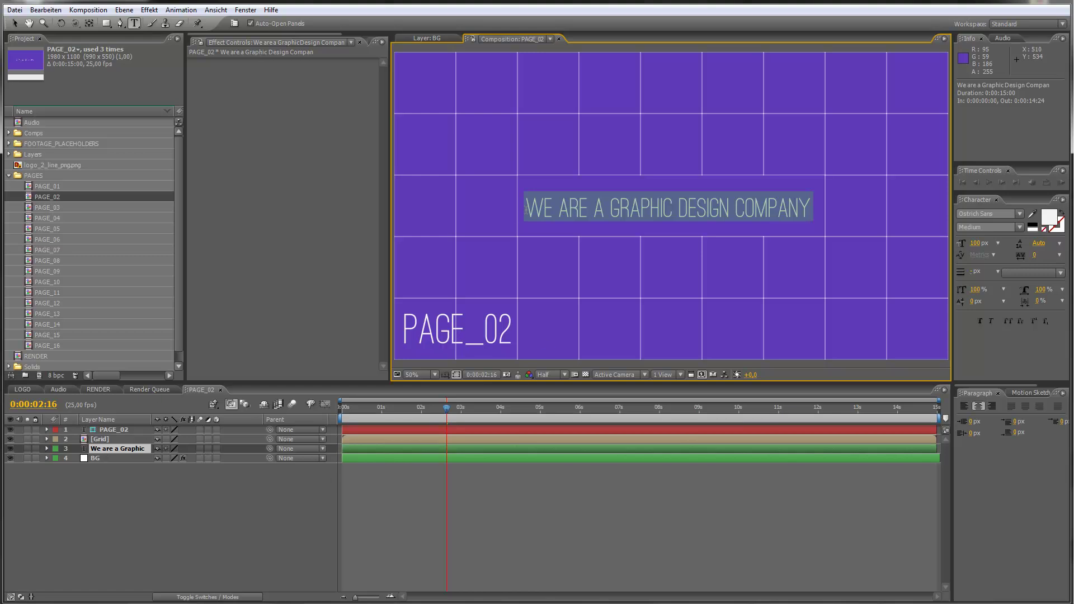
pyautogui.click(146, 480)
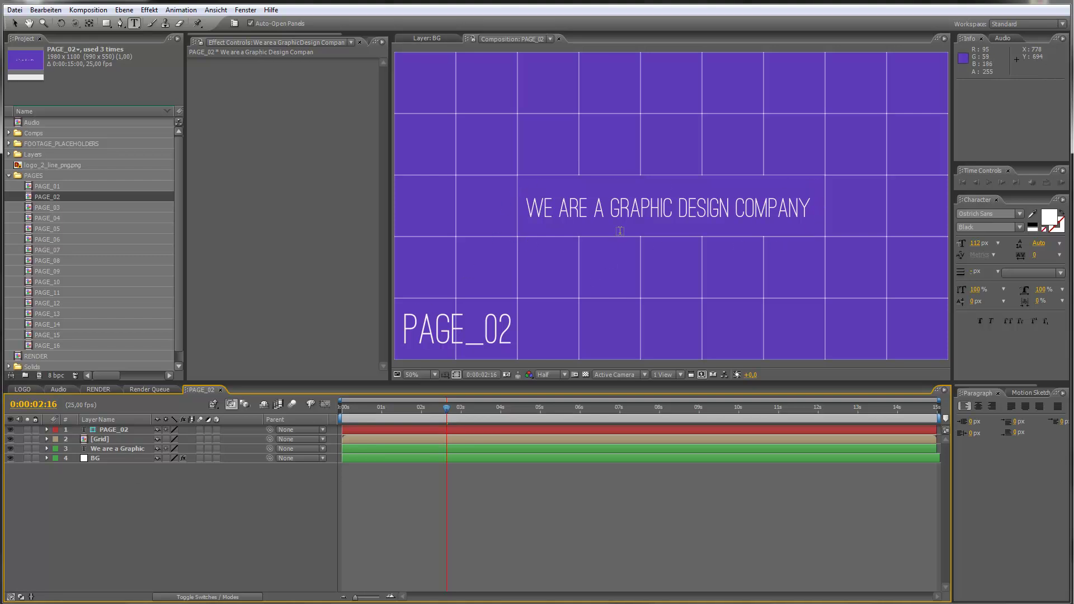
# Step: Replace the word A in the tagline with 'the best'
pyautogui.doubleClick(598, 208)
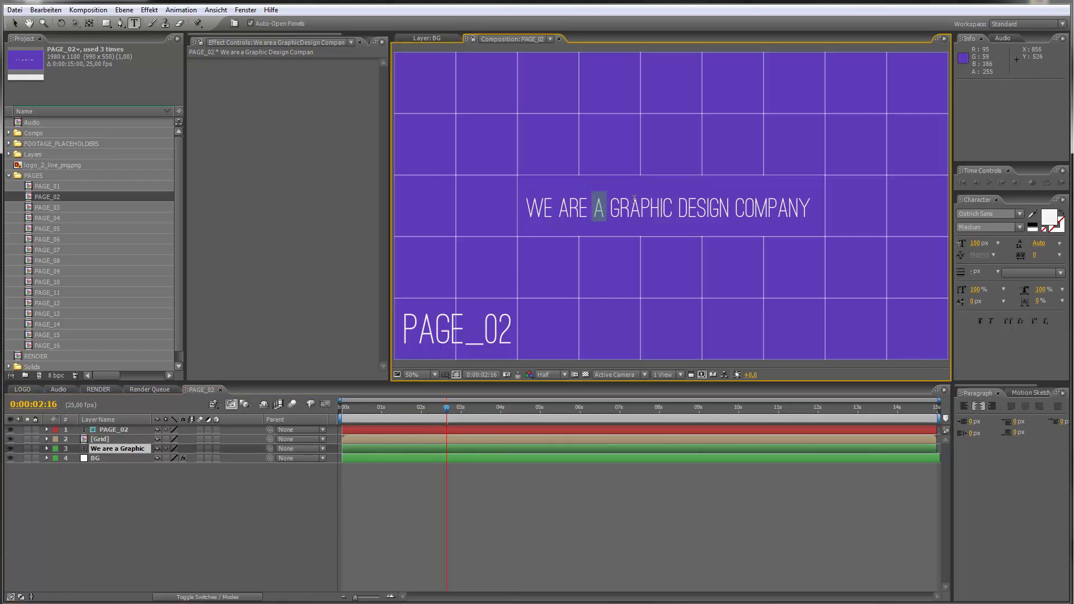
pyautogui.write('the best')
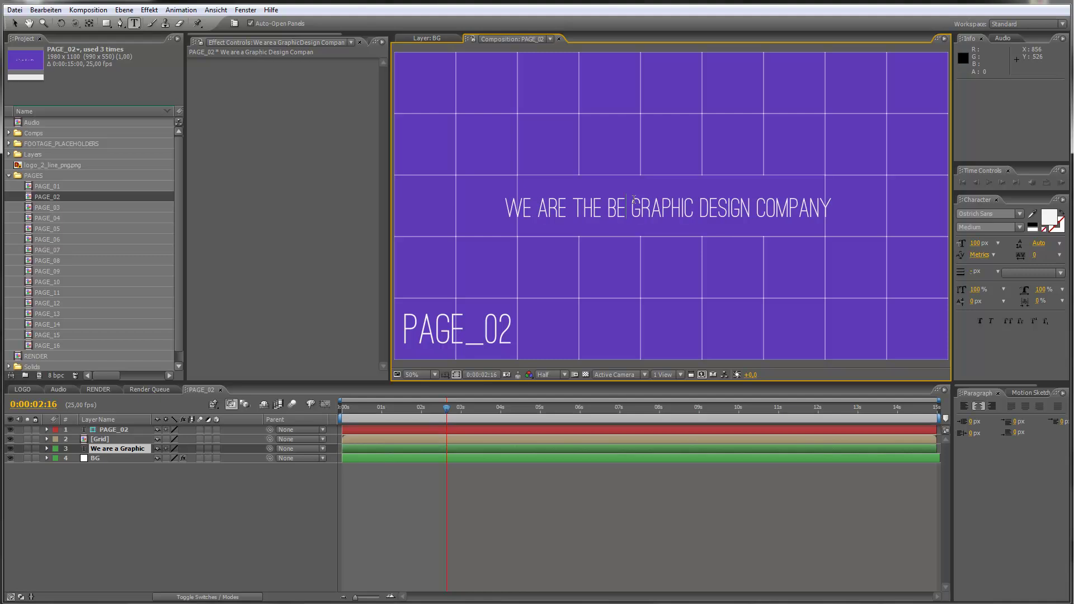
pyautogui.click(111, 472)
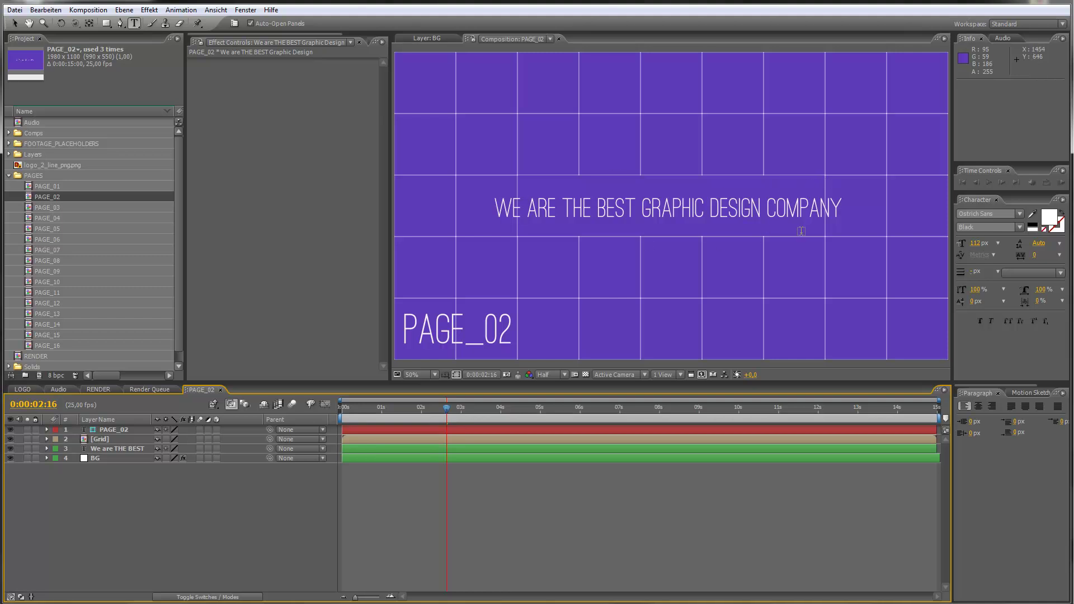
pyautogui.click(140, 450)
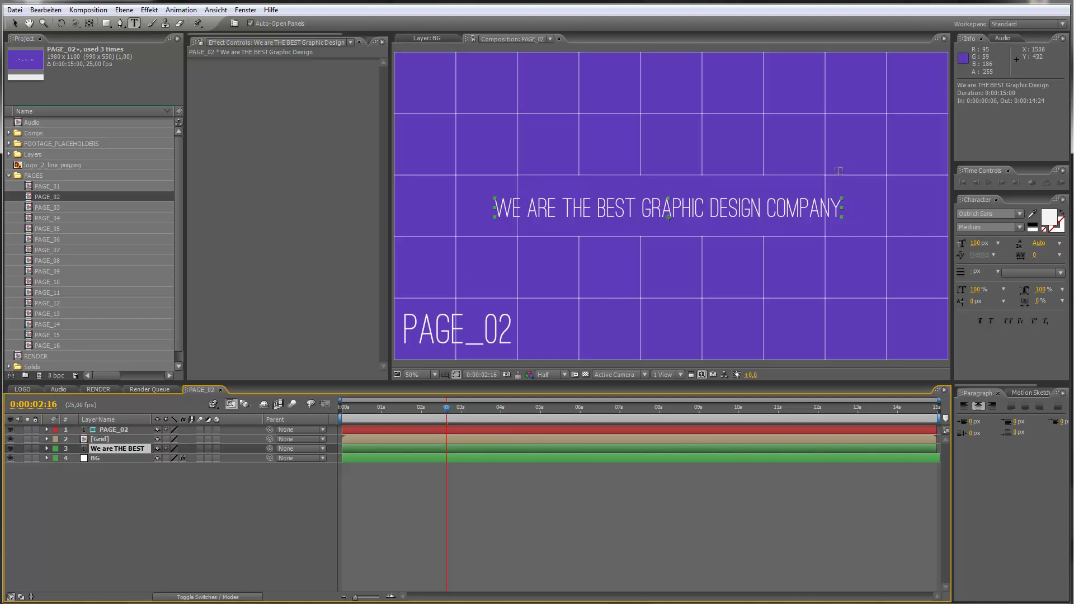
pyautogui.click(163, 493)
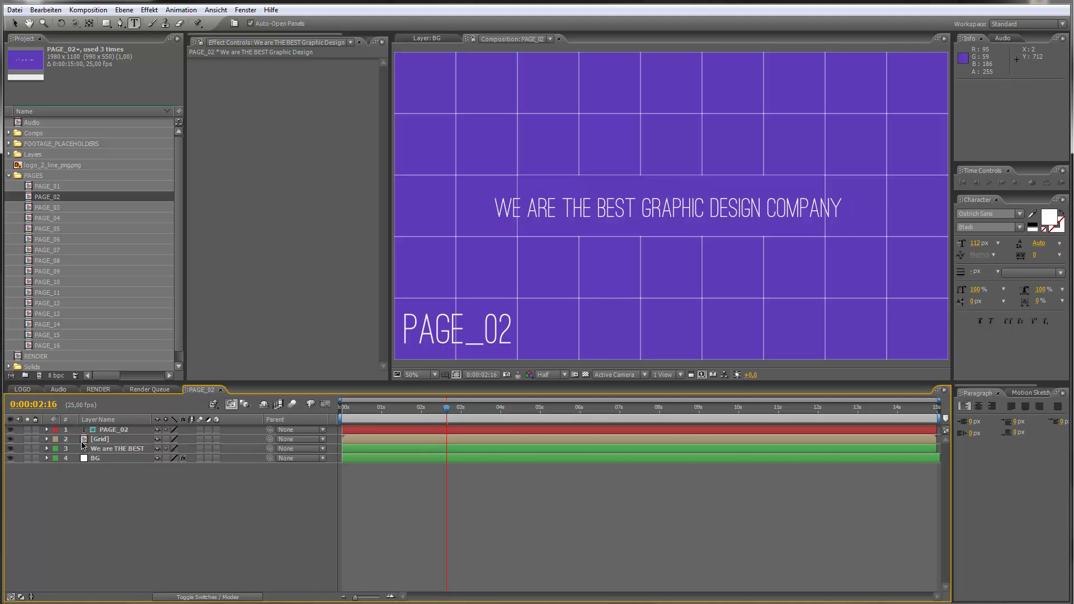
pyautogui.click(101, 442)
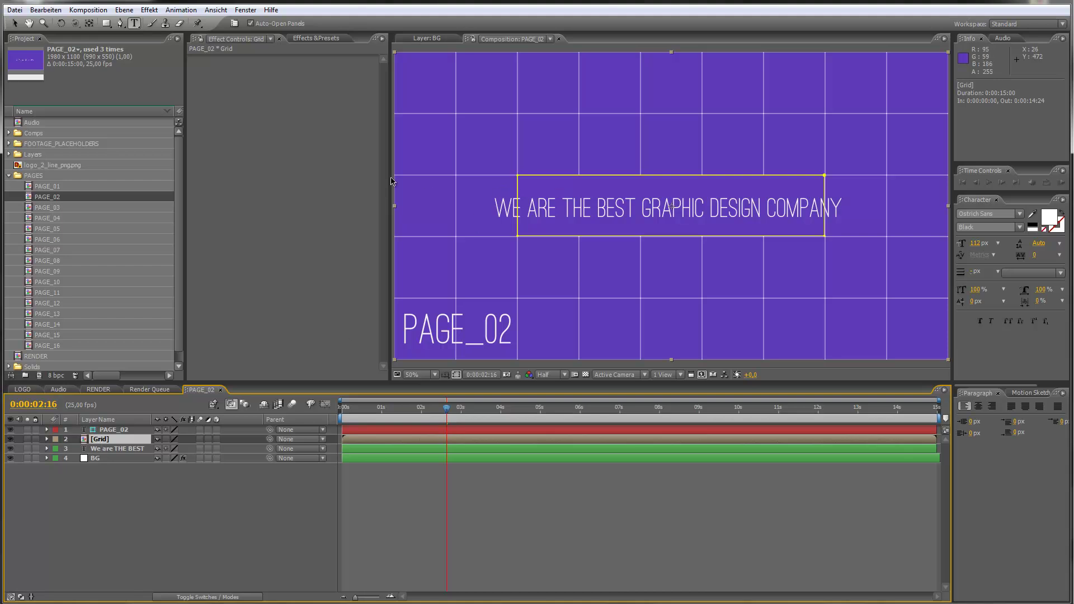
# Step: Widen the Grid mask to both sides, then undo both it and the tagline change
pyautogui.click(14, 23)
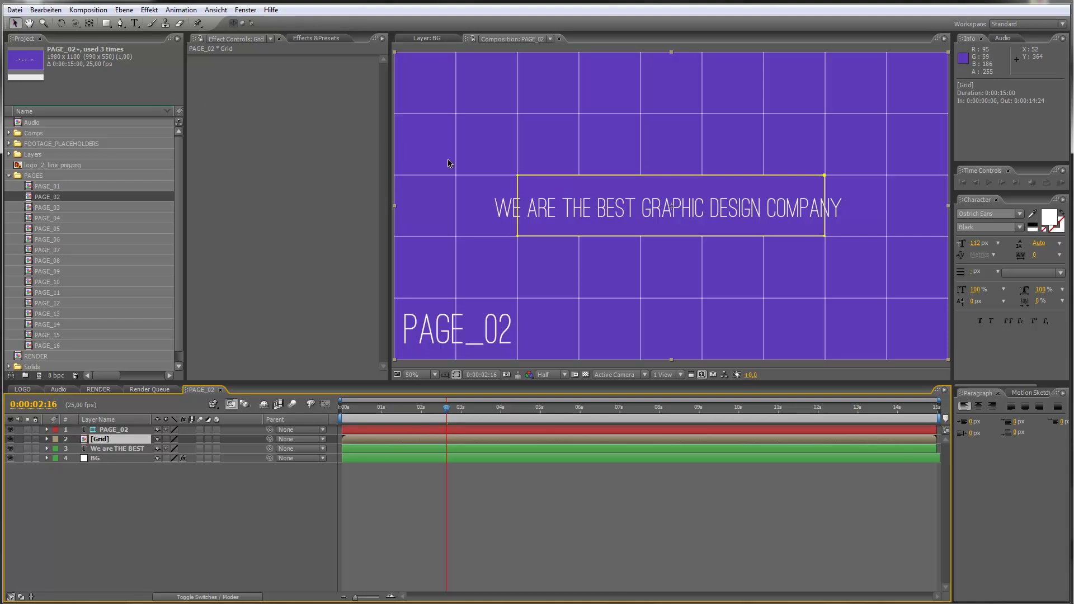
pyautogui.click(518, 189)
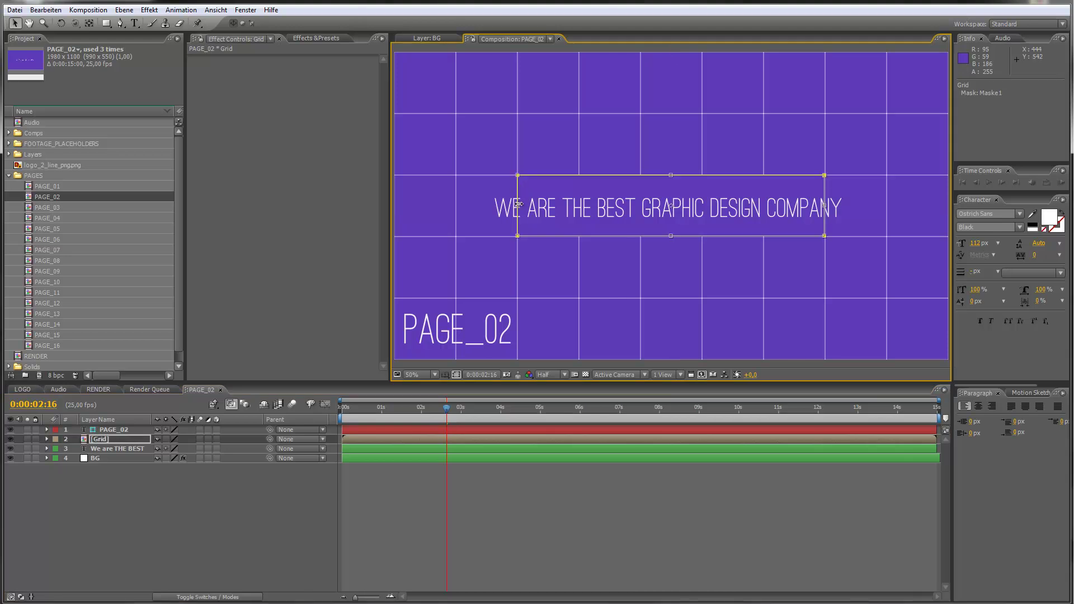
pyautogui.moveTo(518, 204); pyautogui.dragTo(467, 205)
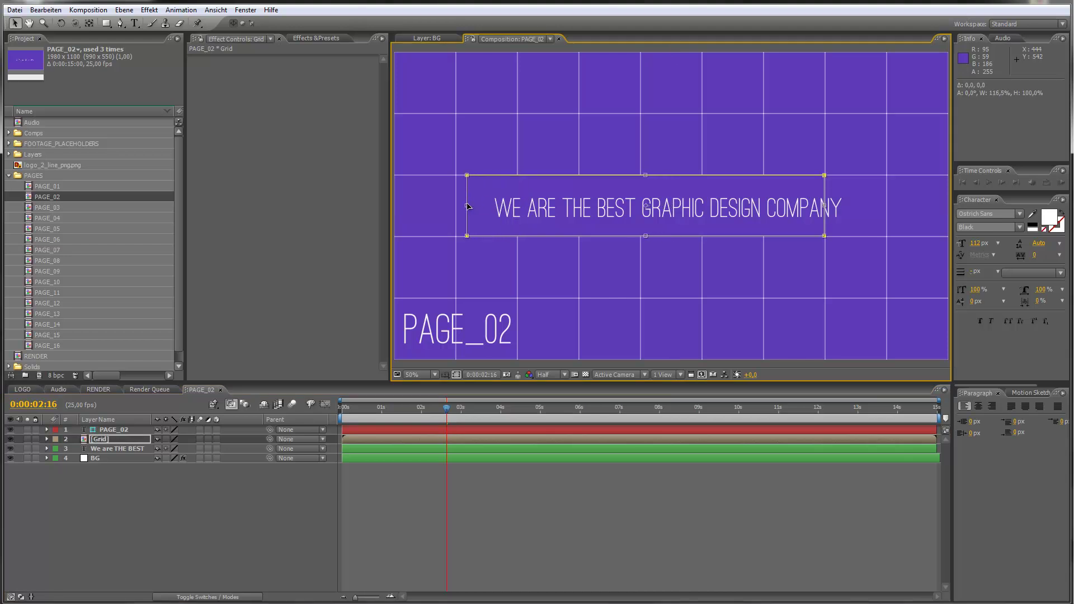
pyautogui.moveTo(825, 205); pyautogui.dragTo(867, 207)
pyautogui.click(698, 503)
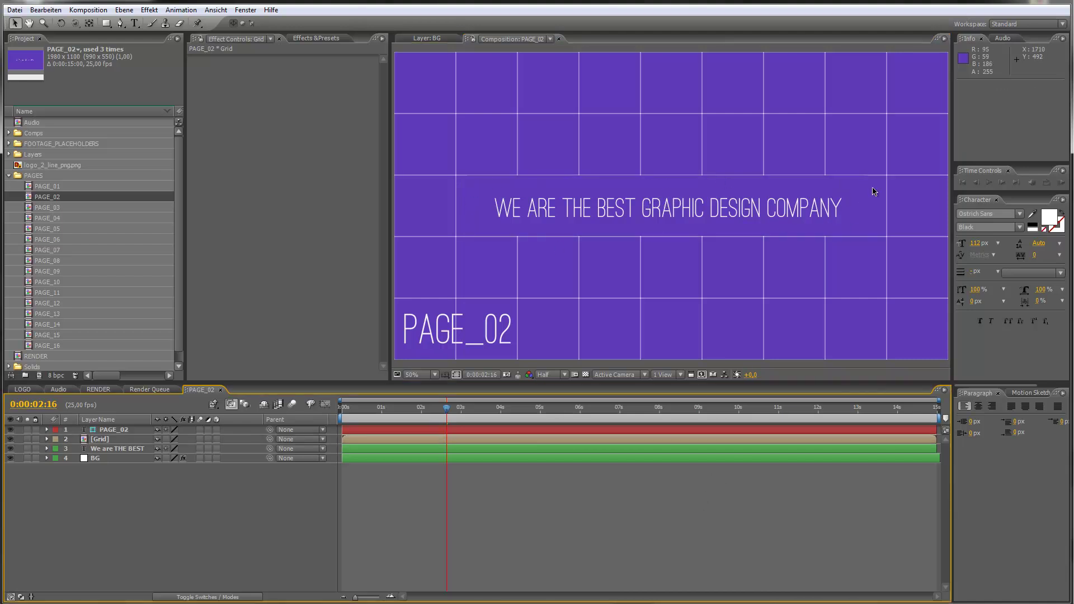
pyautogui.hotkey('ctrl', 'z')
pyautogui.hotkey('ctrl', 'z')
pyautogui.hotkey('ctrl', 'z')
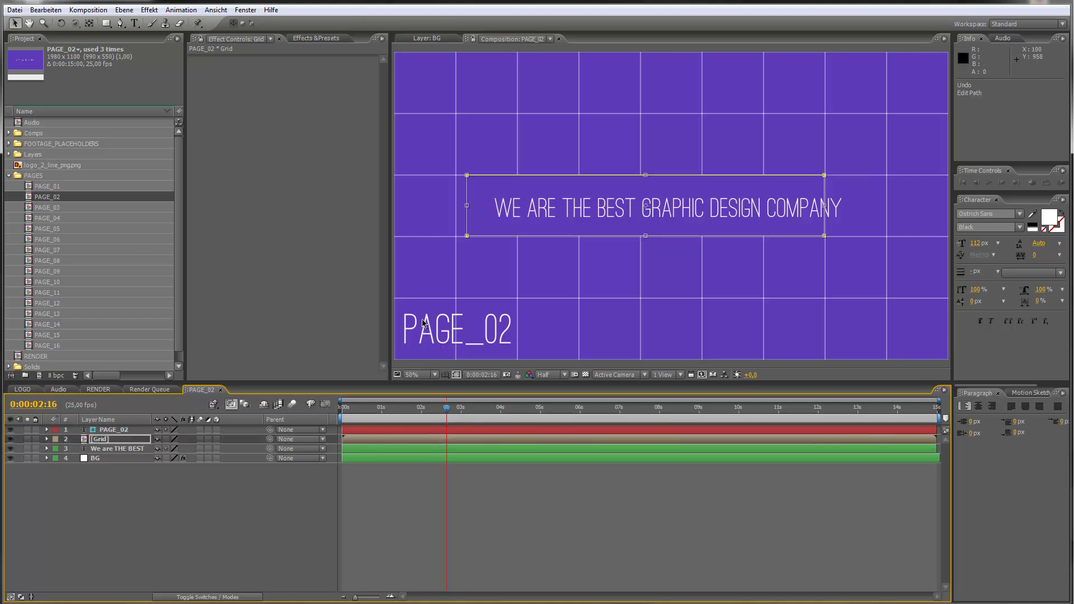
pyautogui.hotkey('ctrl', 'z')
pyautogui.hotkey('ctrl', 'z')
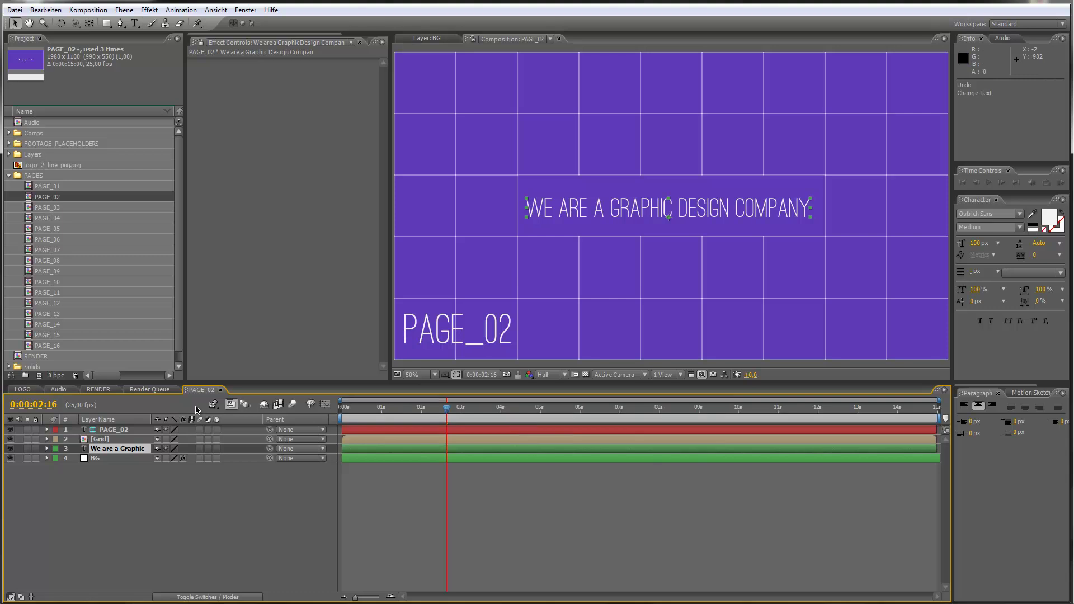
# Step: Close PAGE_02, scrub RENDER to the WE OFFER page, and open the PAGE_03 composition
pyautogui.click(220, 391)
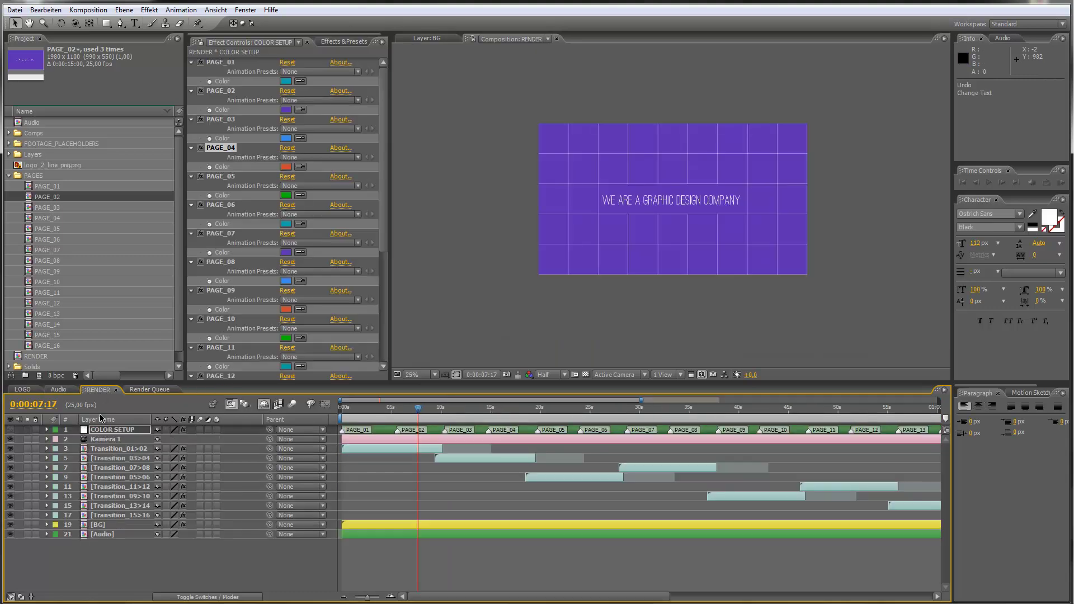
pyautogui.moveTo(419, 412); pyautogui.dragTo(462, 406)
pyautogui.press('.')
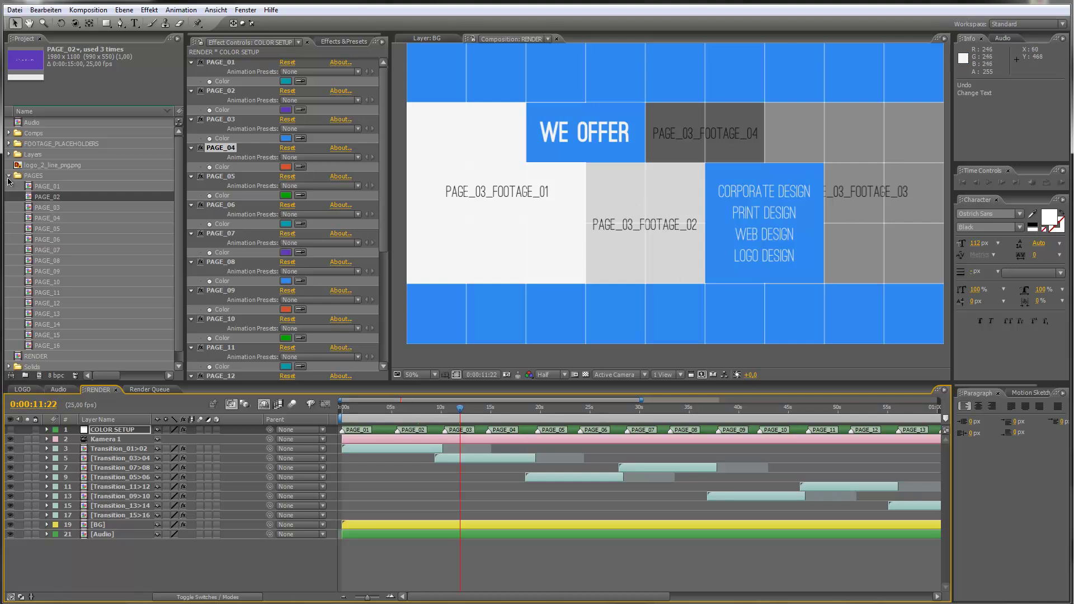
pyautogui.doubleClick(49, 208)
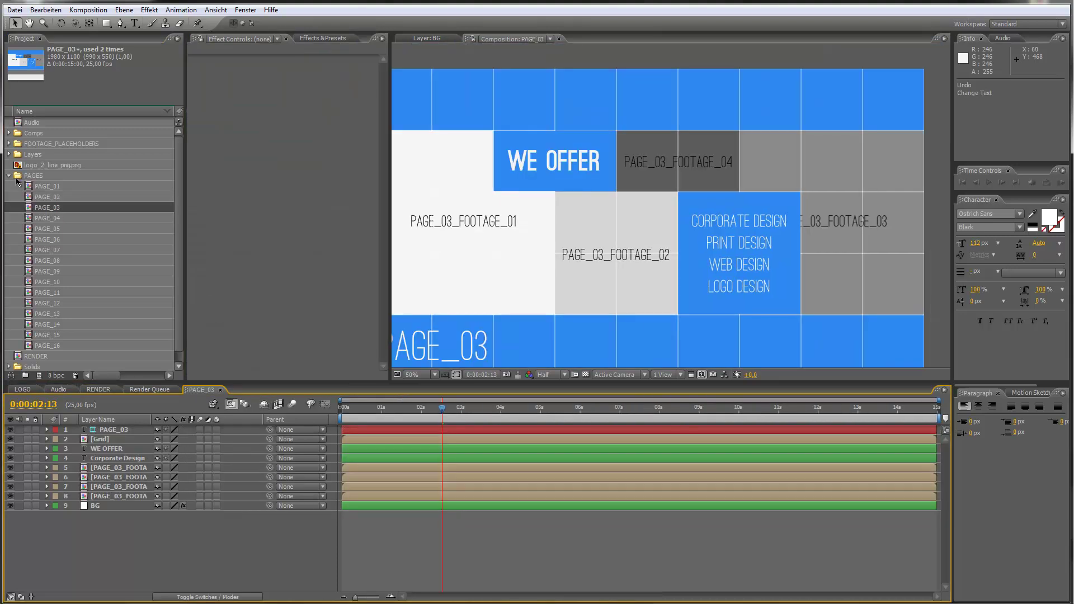
# Step: Browse the FOOTAGE_PLACEHOLDERS PAGE_03 folder, select PAGE_03_FOOTAGE_01, and widen the Layer Name column
pyautogui.click(8, 144)
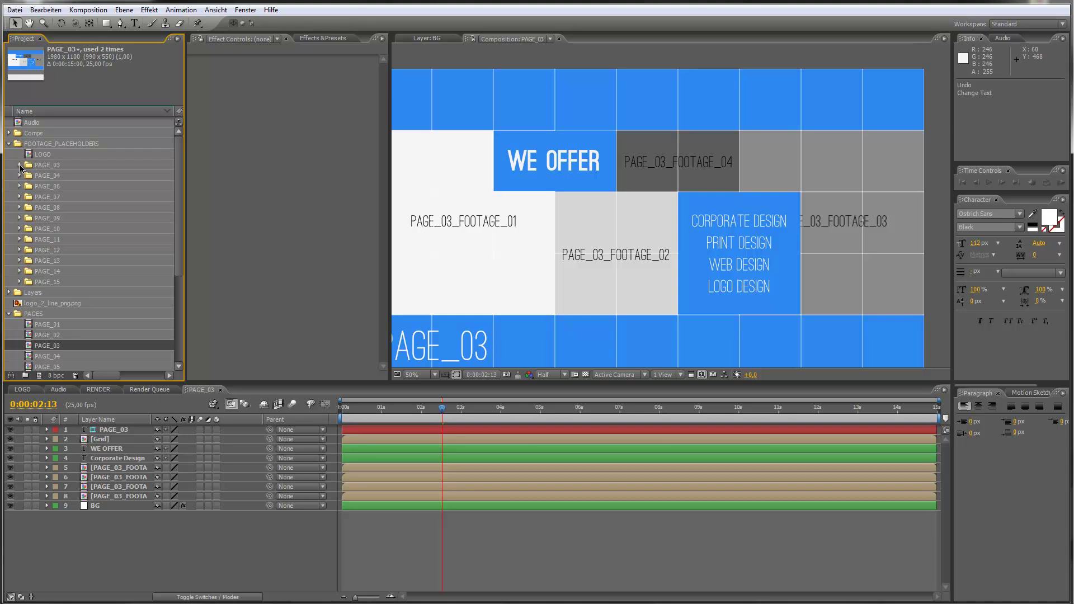
pyautogui.click(20, 166)
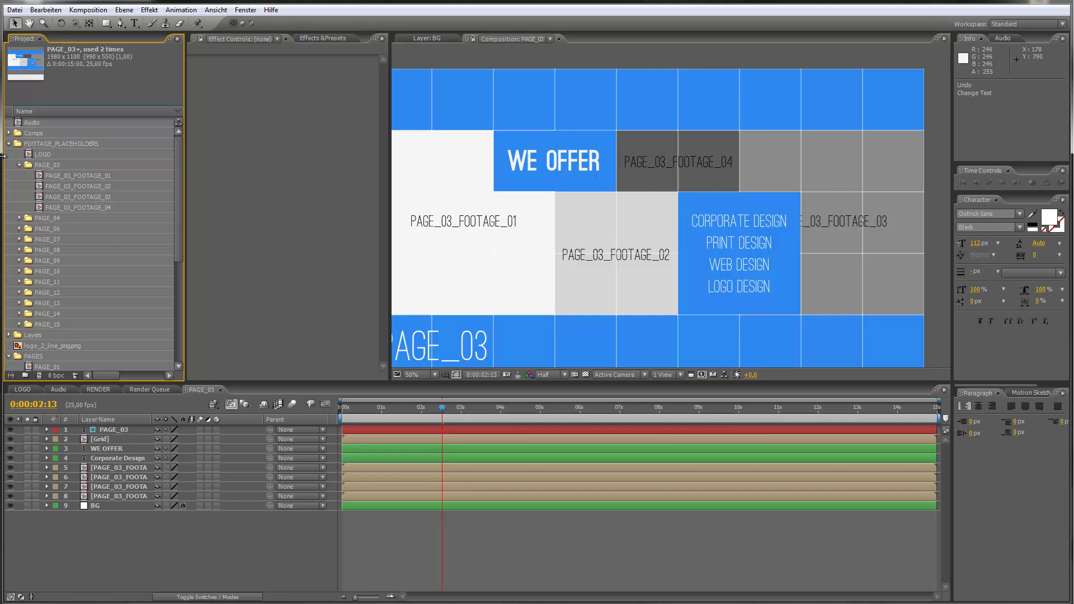
pyautogui.click(20, 166)
pyautogui.click(118, 468)
pyautogui.moveTo(151, 420); pyautogui.dragTo(193, 418)
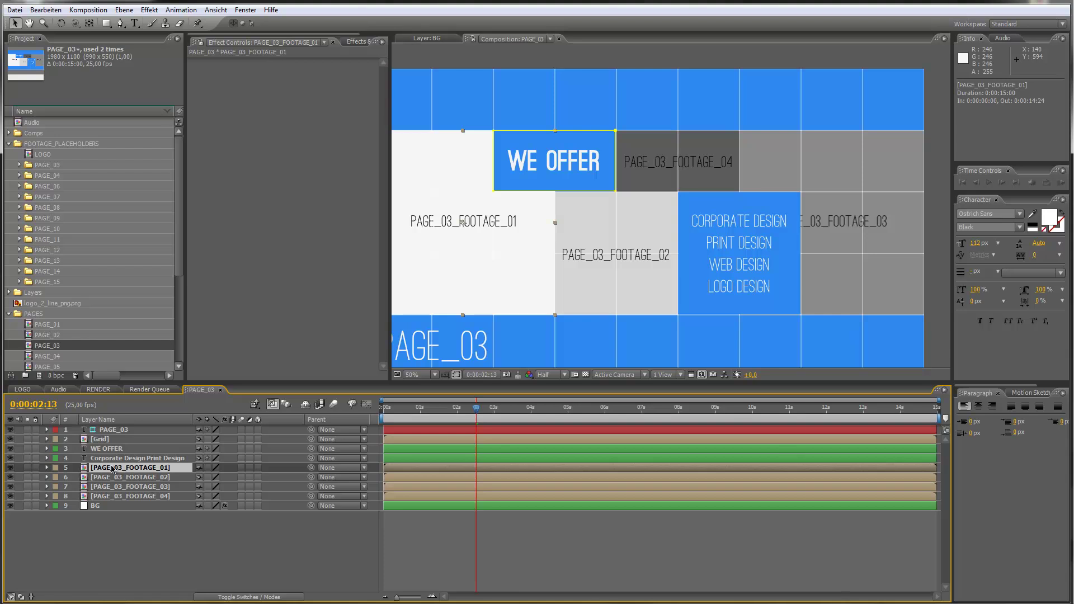
# Step: Open the PAGE_03_FOOTAGE_01 precomp and select its placeholder text and white solid layers
pyautogui.doubleClick(140, 471)
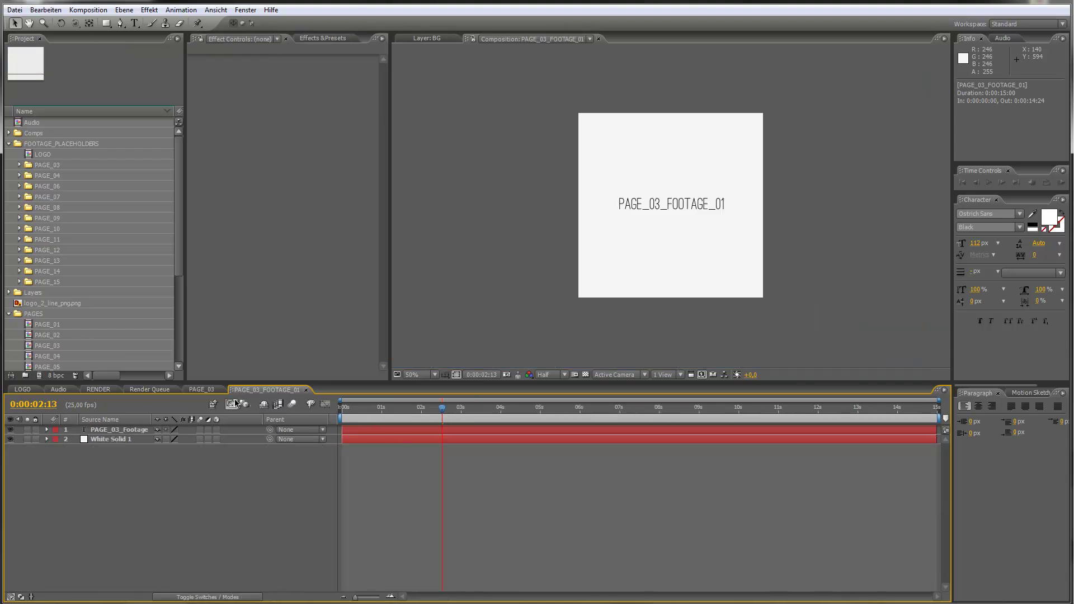
pyautogui.click(128, 430)
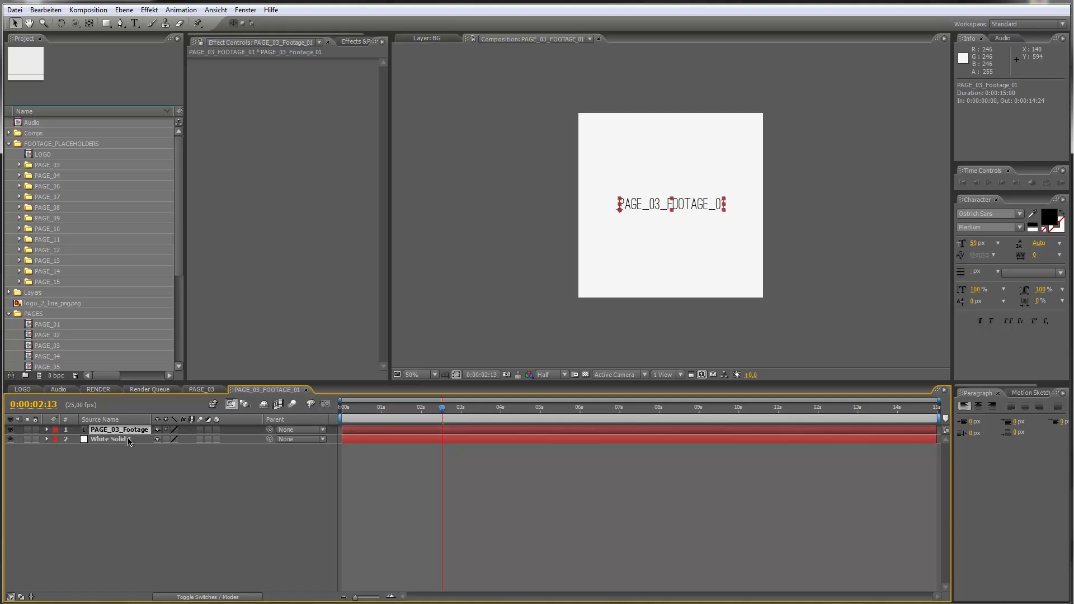
pyautogui.click(129, 441)
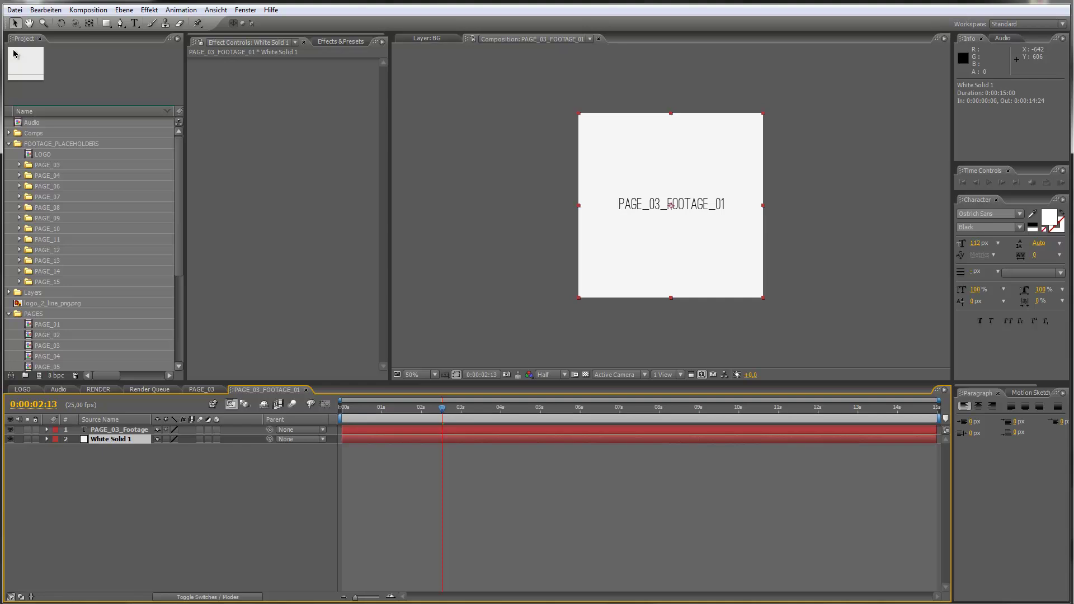
# Step: Import IMAGE PREVIEW.jpg from PROJECT SOURCE > AE Templates and place it as the top layer
pyautogui.click(13, 9)
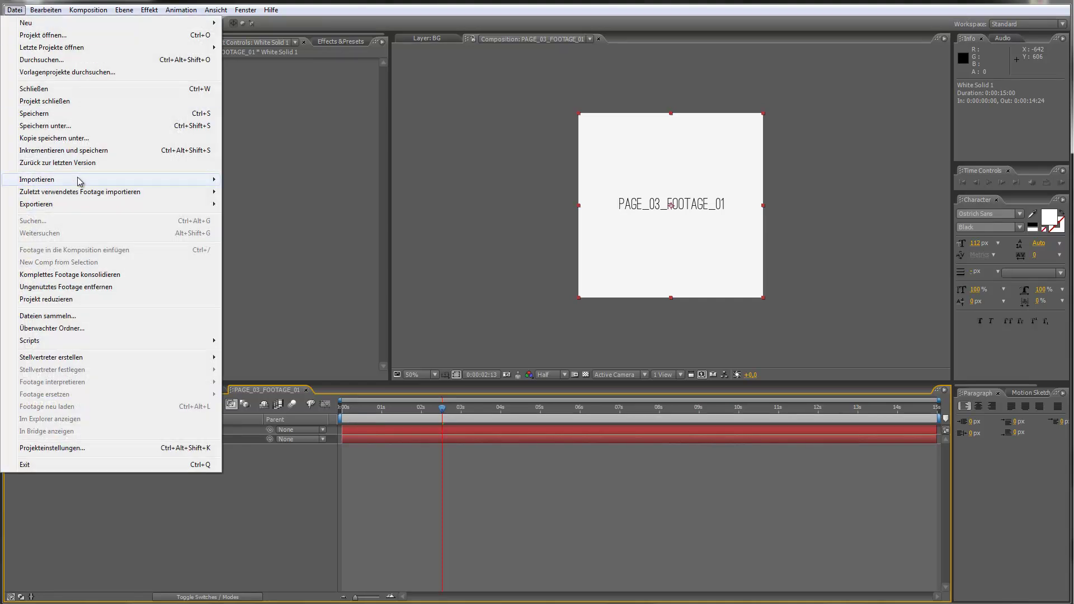
pyautogui.moveTo(84, 180)
pyautogui.click(265, 178)
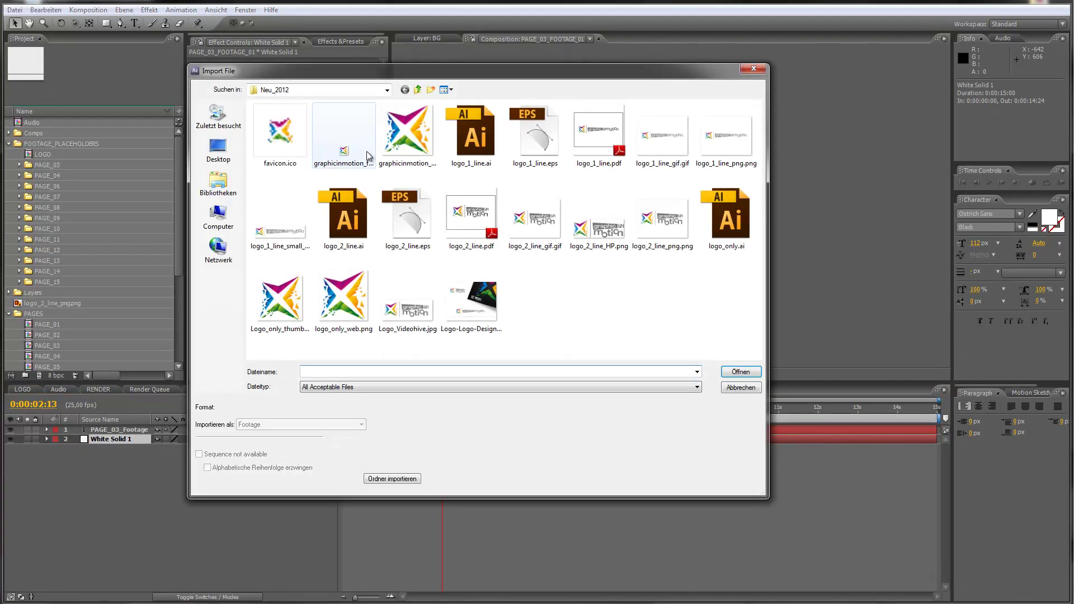
pyautogui.click(418, 89)
pyautogui.click(418, 89)
pyautogui.click(419, 89)
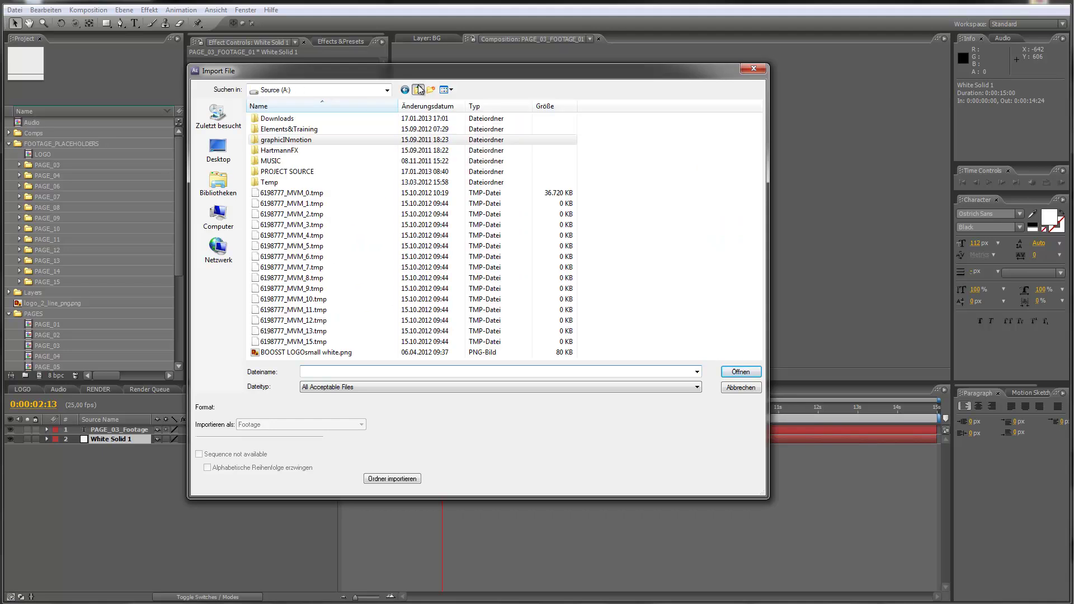
pyautogui.doubleClick(282, 171)
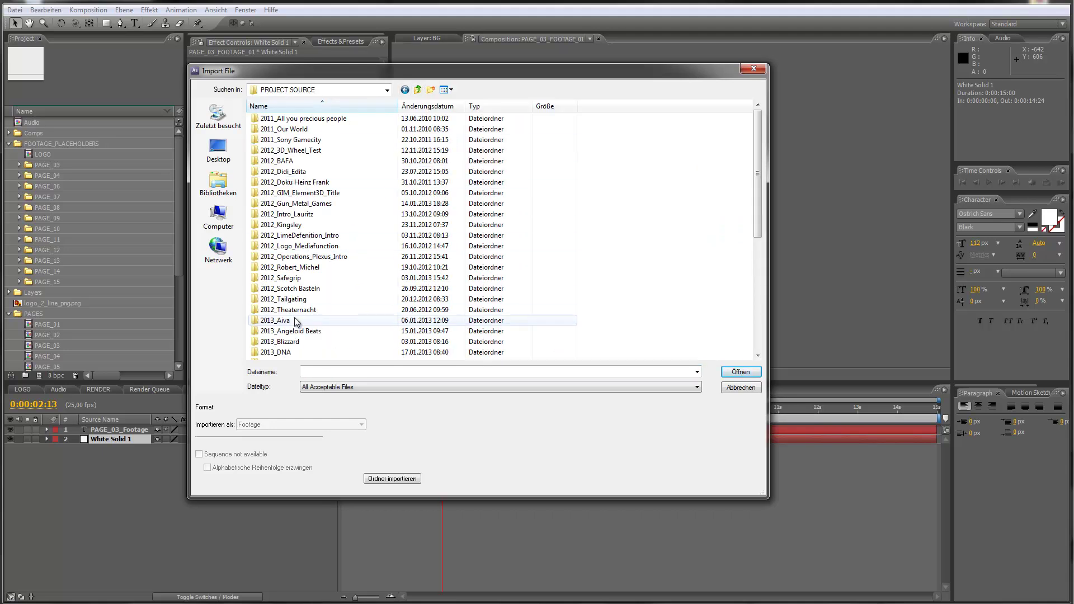
pyautogui.doubleClick(290, 268)
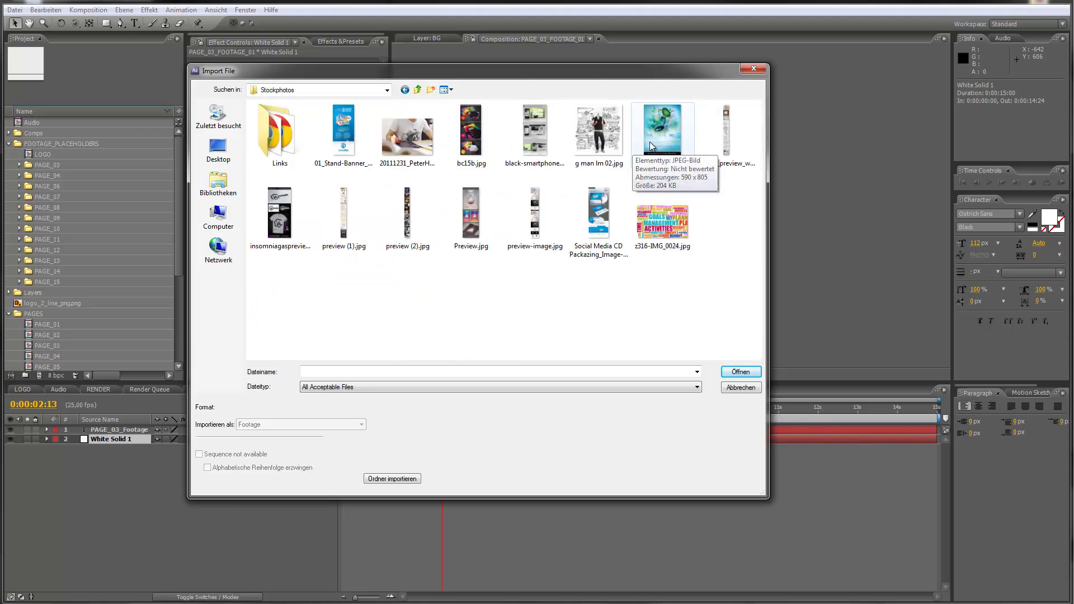
pyautogui.click(661, 134)
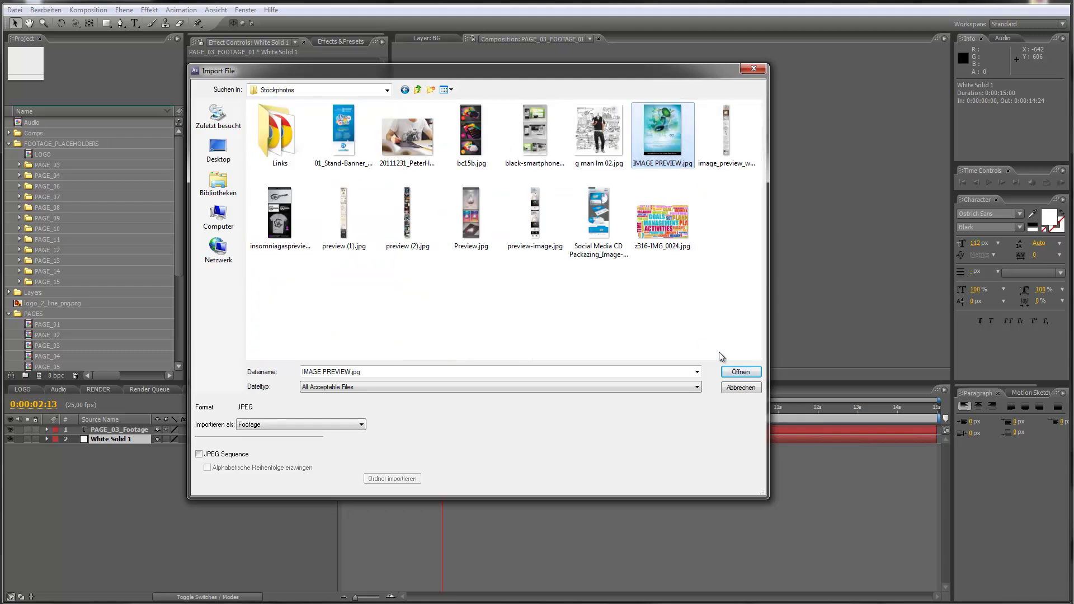
pyautogui.click(745, 371)
pyautogui.moveTo(47, 297); pyautogui.dragTo(144, 431)
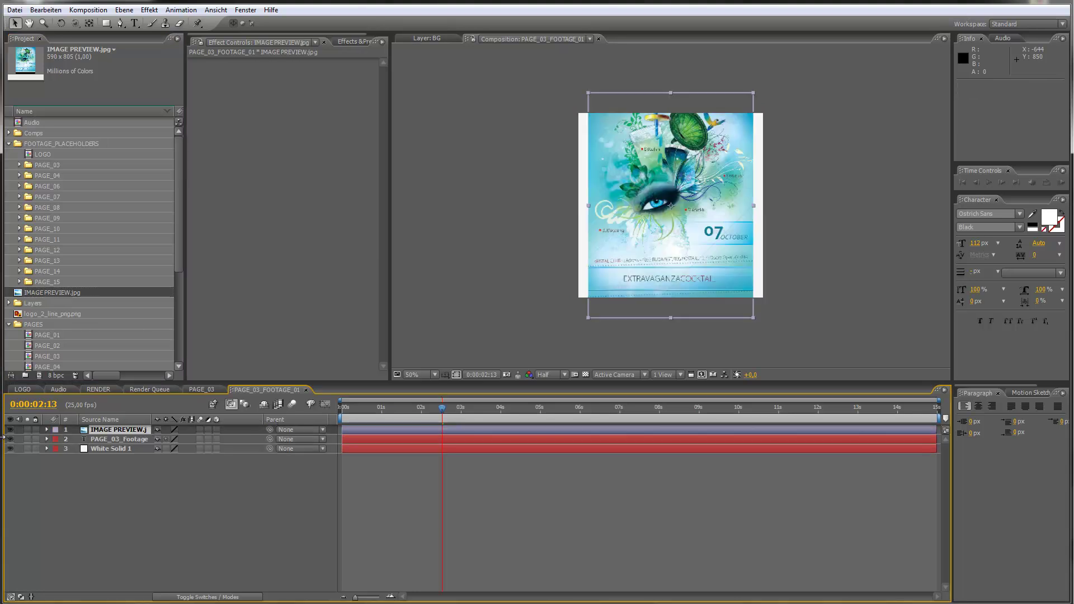
# Step: Hide the placeholder text and white solid layers and scale IMAGE PREVIEW.jpg to 115%
pyautogui.click(10, 440)
pyautogui.click(10, 449)
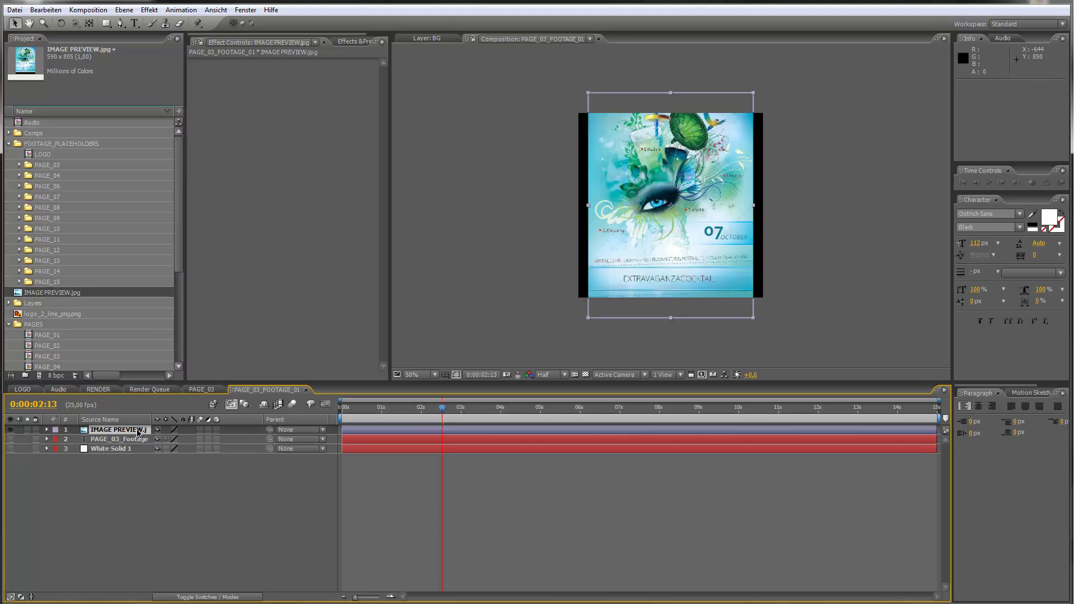
pyautogui.press('s')
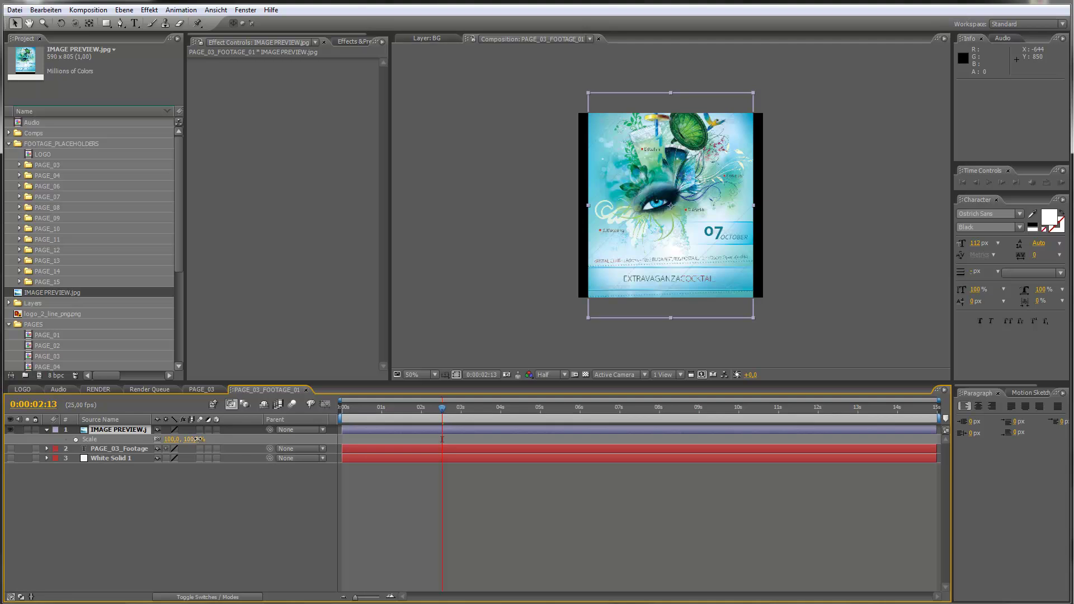
pyautogui.moveTo(199, 439); pyautogui.dragTo(207, 439)
pyautogui.press('Return')
# Step: Nudge the IMAGE PREVIEW.jpg layer downward in the frame
pyautogui.click(108, 515)
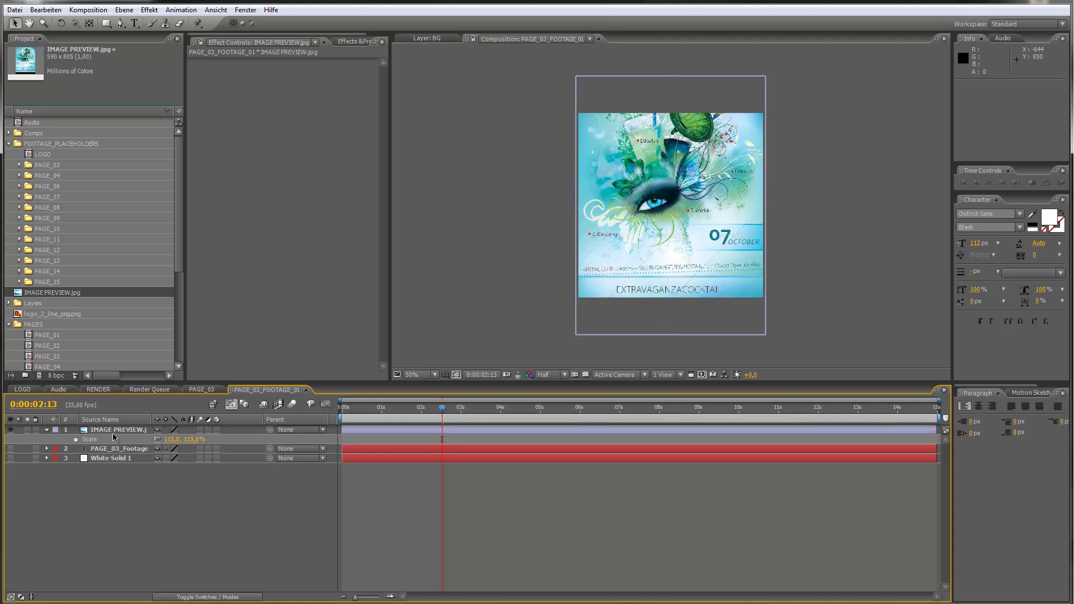
pyautogui.click(116, 432)
pyautogui.hotkey('shift', 'Down')
pyautogui.hotkey('shift', 'Down')
pyautogui.hotkey('shift', 'Down')
pyautogui.hotkey('shift', 'Down')
pyautogui.hotkey('shift', 'Down')
pyautogui.hotkey('shift', 'Down')
pyautogui.hotkey('shift', 'Down')
pyautogui.hotkey('shift', 'Down')
pyautogui.hotkey('shift', 'Down')
pyautogui.hotkey('shift', 'Down')
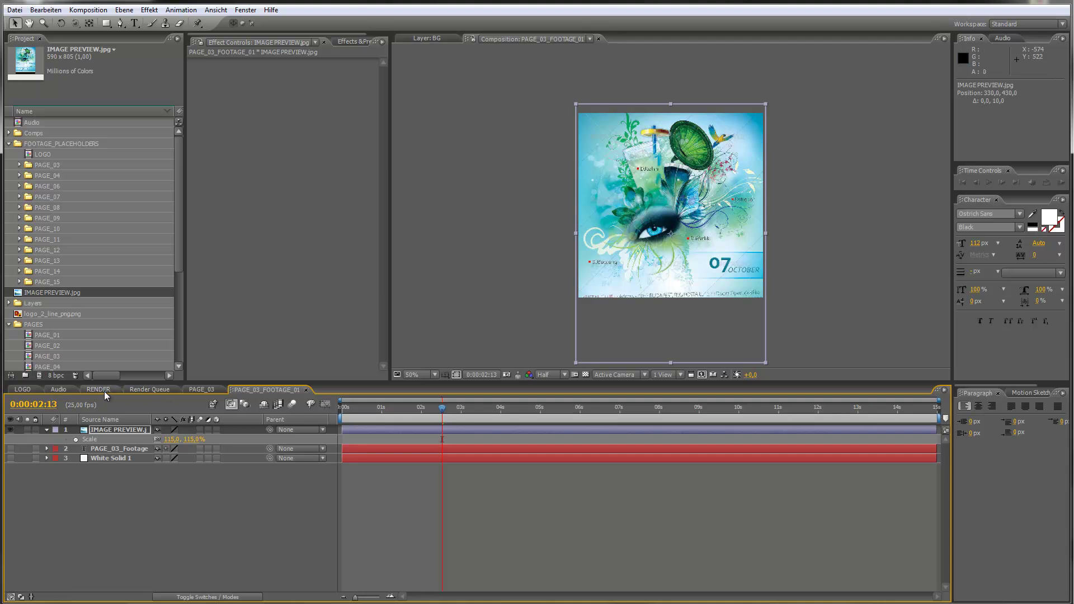
# Step: Return to PAGE_03, pan the view, and open the PAGE_03_FOOTAGE_02 precomp
pyautogui.click(197, 389)
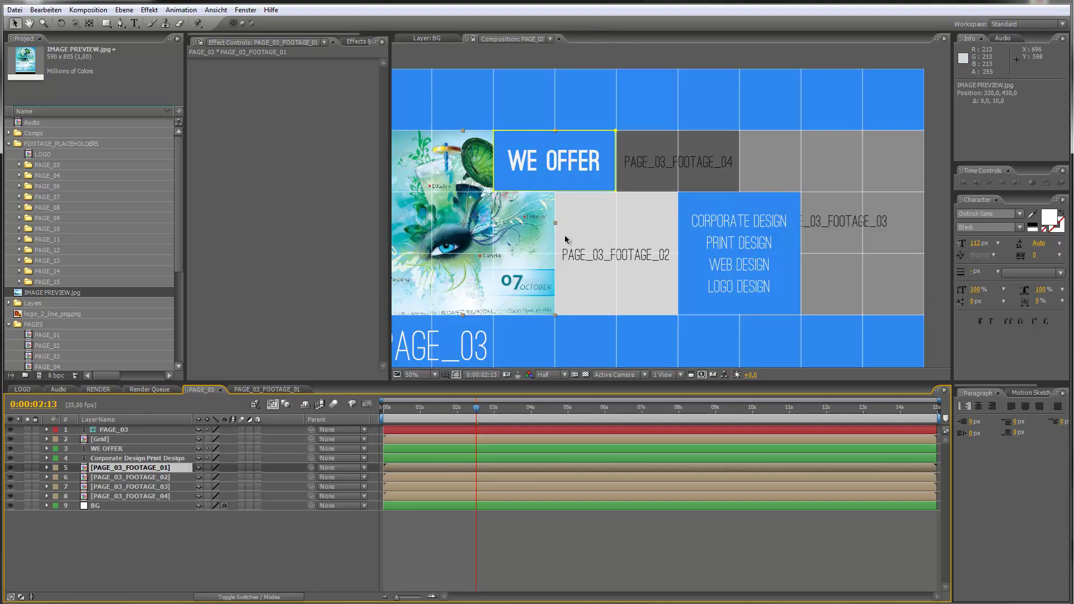
pyautogui.press('h')
pyautogui.moveTo(541, 239)
pyautogui.mouseDown()
pyautogui.moveTo(585, 236)
pyautogui.moveTo(560, 237)
pyautogui.mouseUp()
pyautogui.press('v')
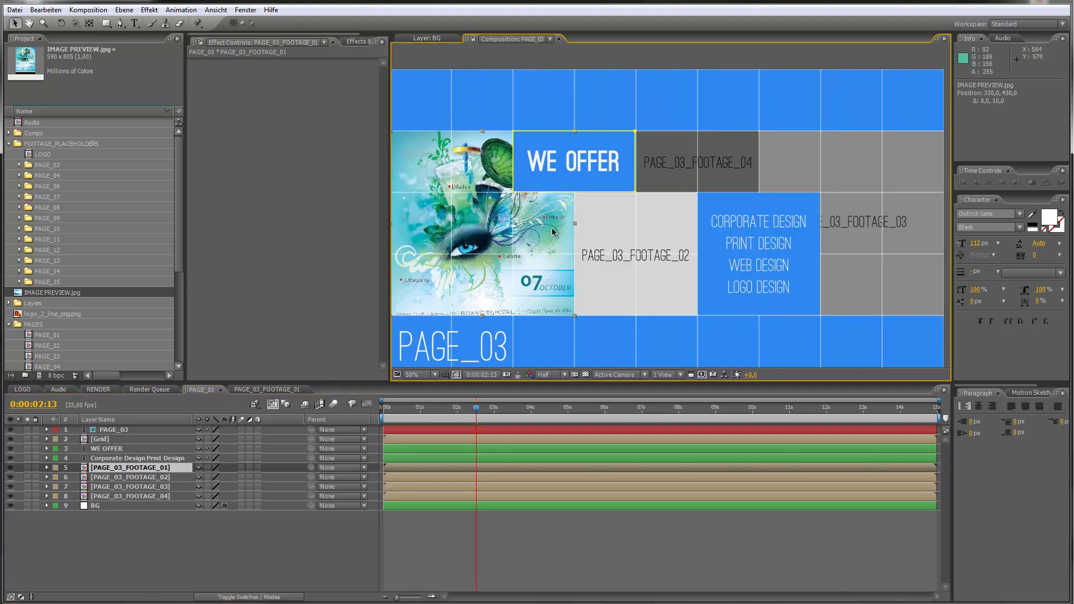
pyautogui.click(159, 479)
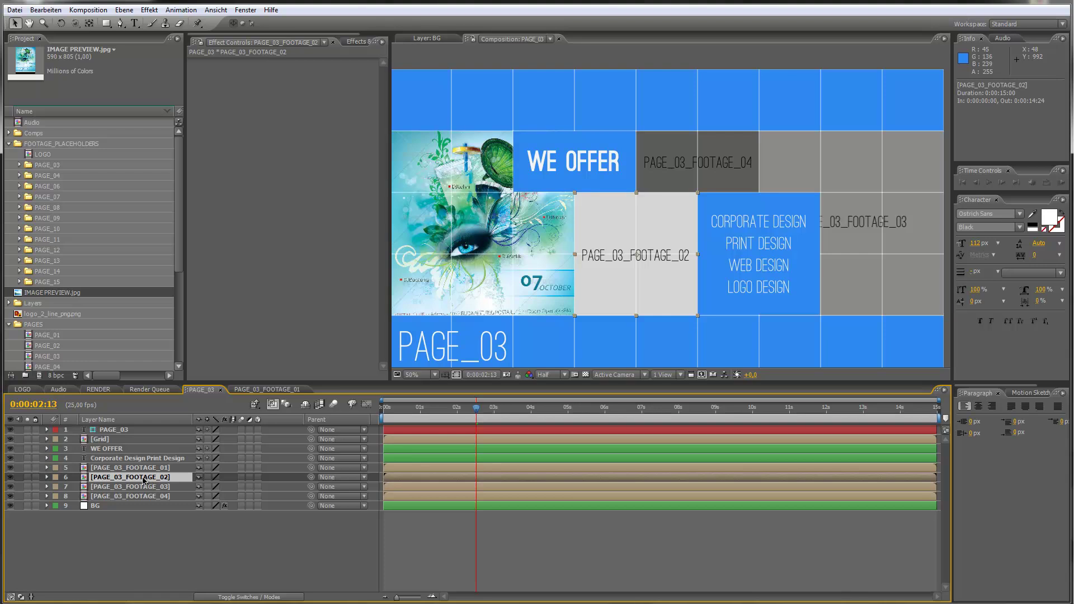
pyautogui.doubleClick(144, 479)
# Step: Import the replacement stock photo and place it into PAGE_03_FOOTAGE_02
pyautogui.click(14, 9)
pyautogui.moveTo(66, 179)
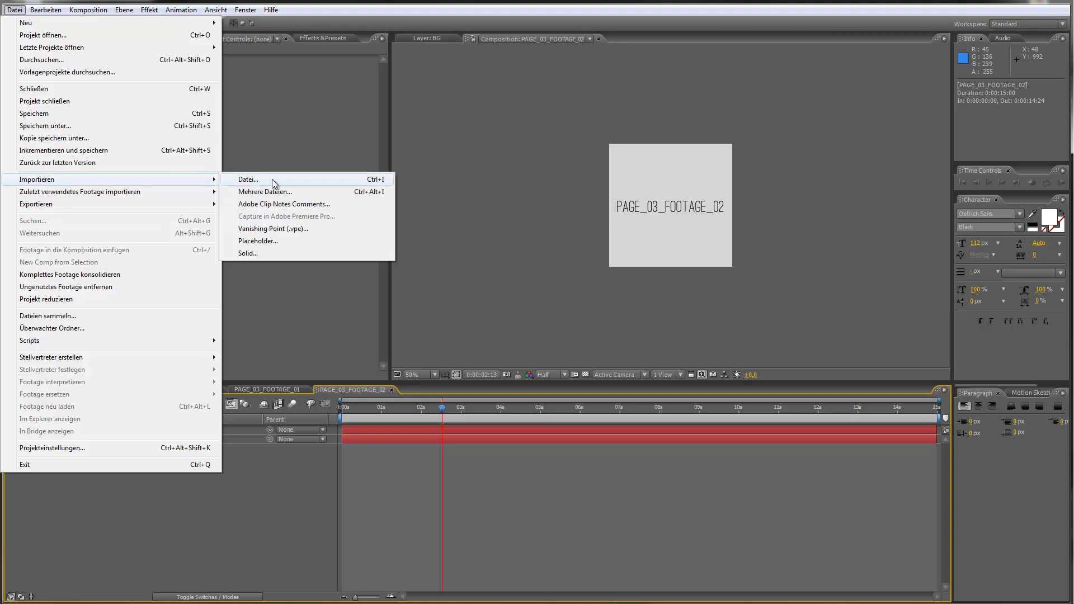
pyautogui.click(274, 181)
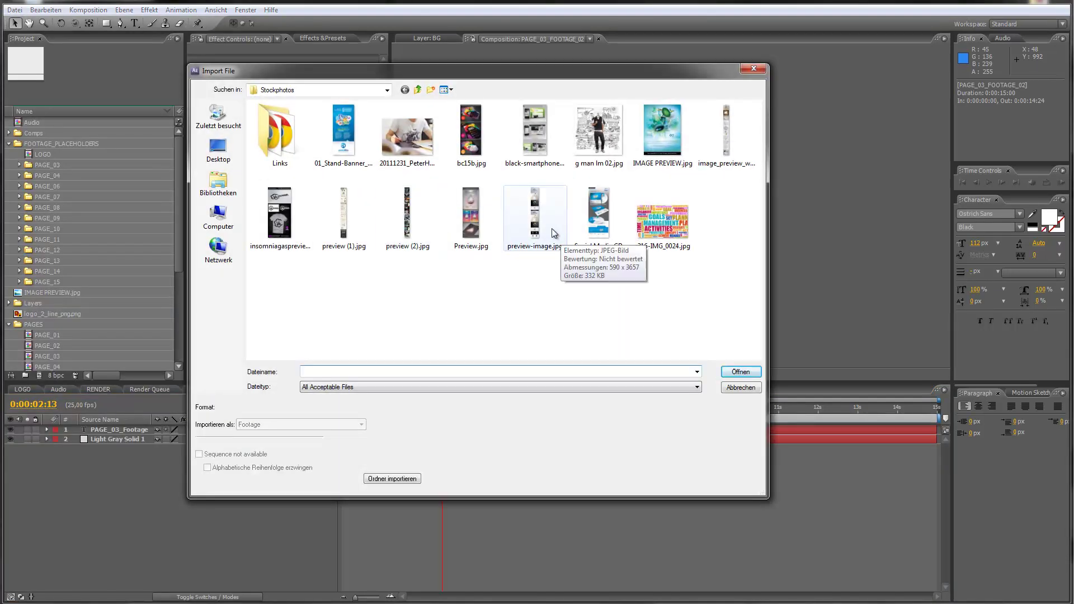
pyautogui.click(415, 146)
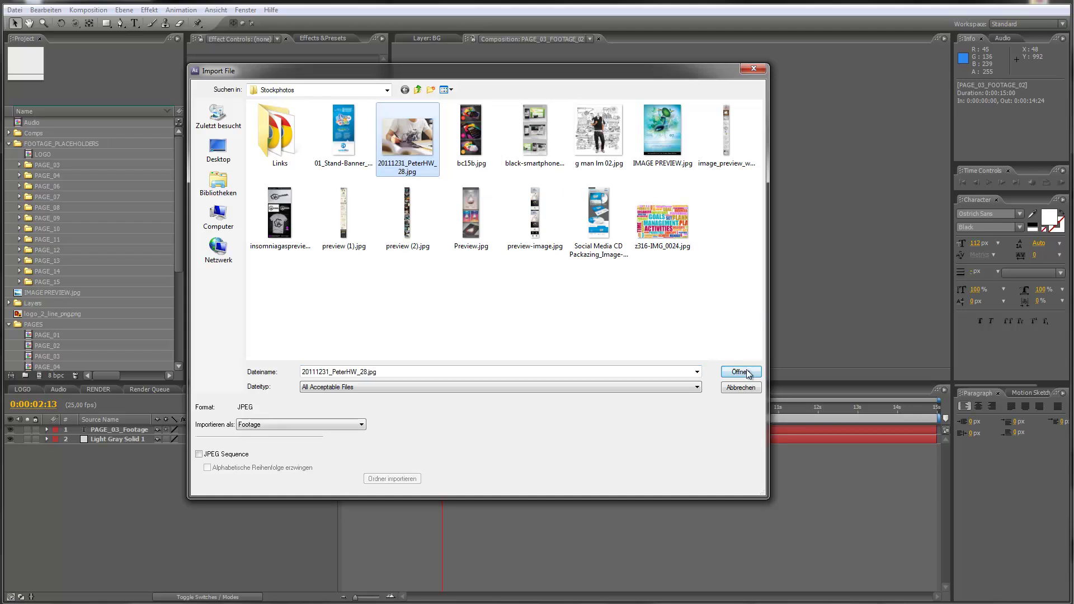
pyautogui.click(741, 372)
pyautogui.moveTo(64, 124); pyautogui.dragTo(145, 431)
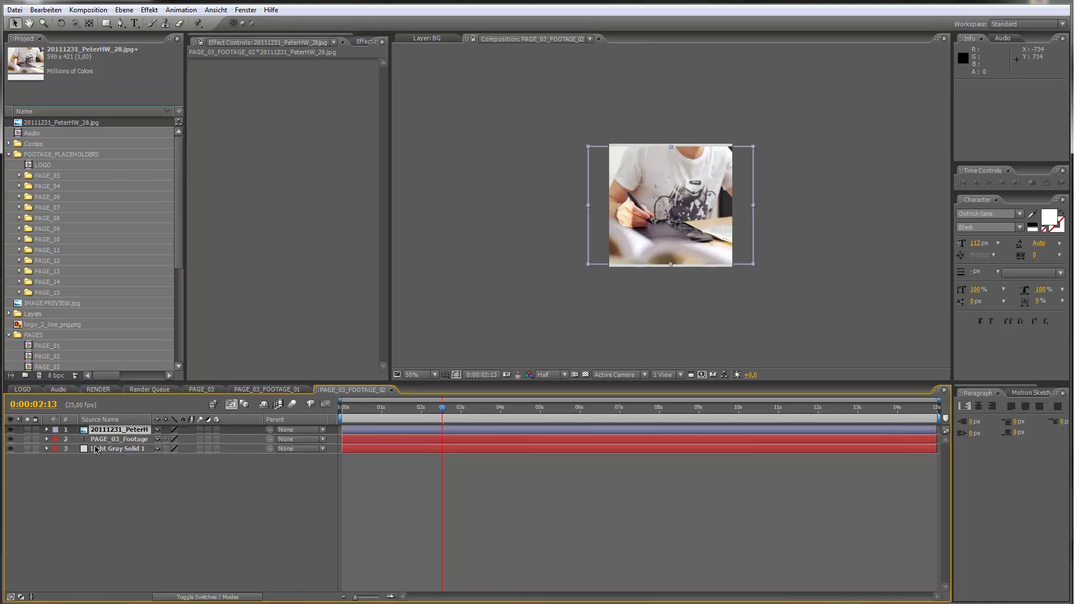
# Step: Scale the photo to 107% and go back to the PAGE_03 composition
pyautogui.press('s')
pyautogui.moveTo(171, 440); pyautogui.dragTo(174, 440)
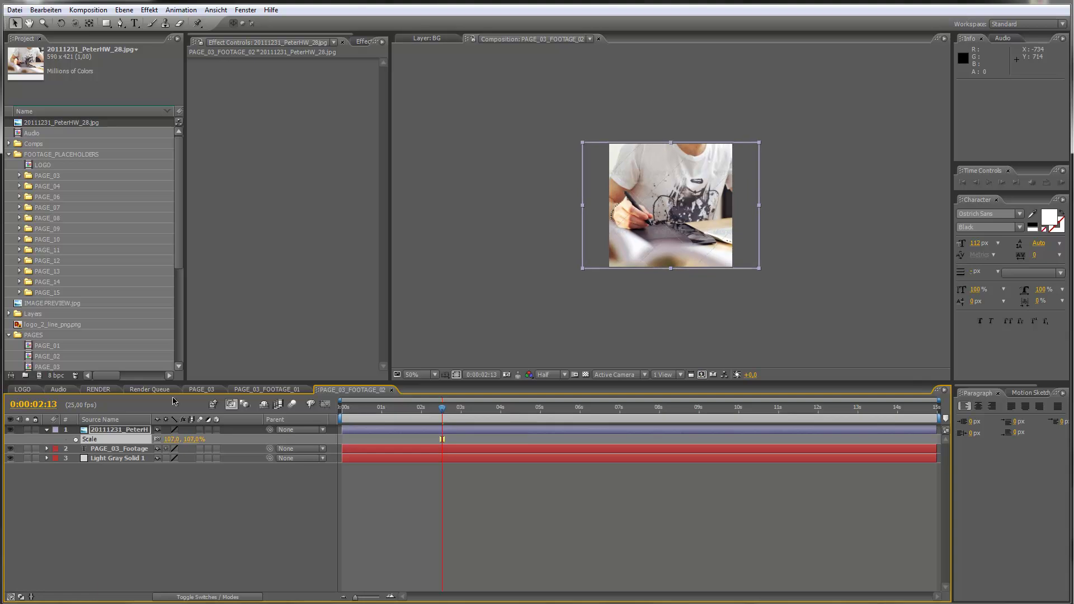
pyautogui.click(201, 390)
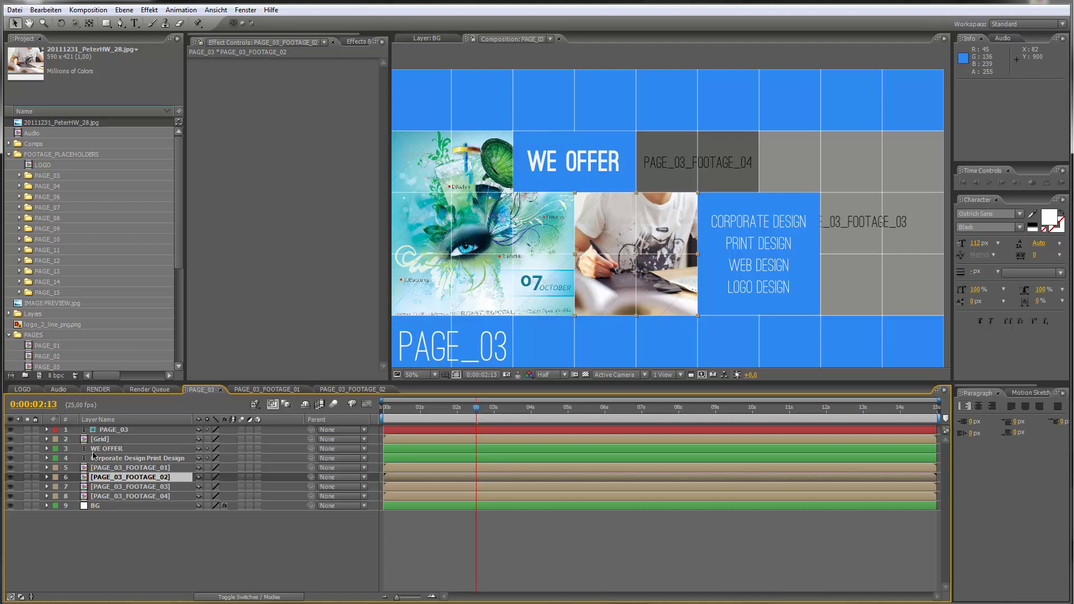
# Step: Change the WE OFFER heading text to SERVICES
pyautogui.click(108, 449)
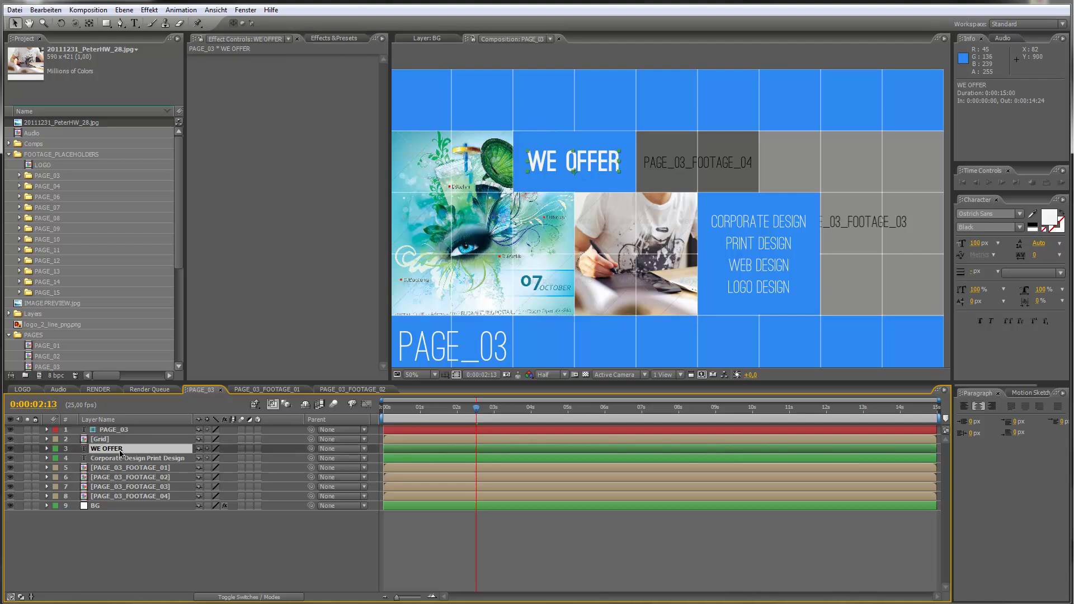
pyautogui.click(112, 460)
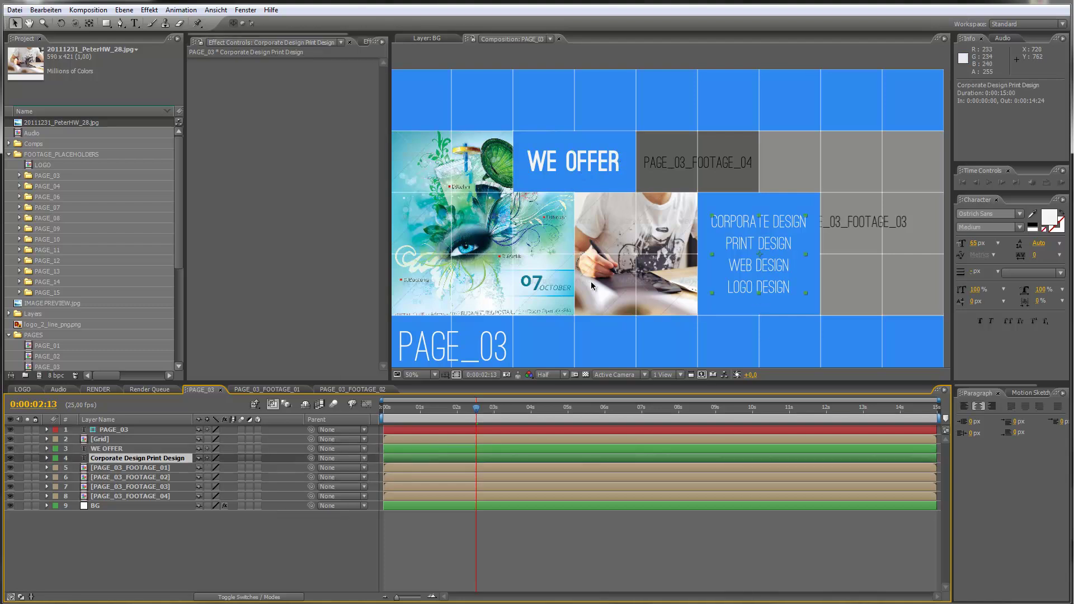
pyautogui.doubleClick(120, 449)
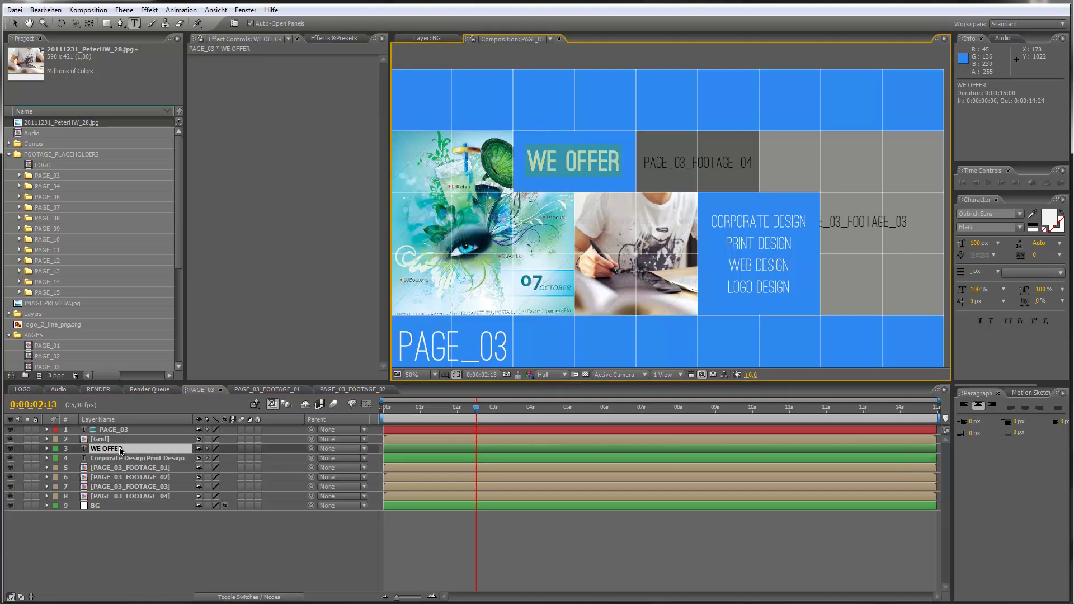
pyautogui.write('SERVI')
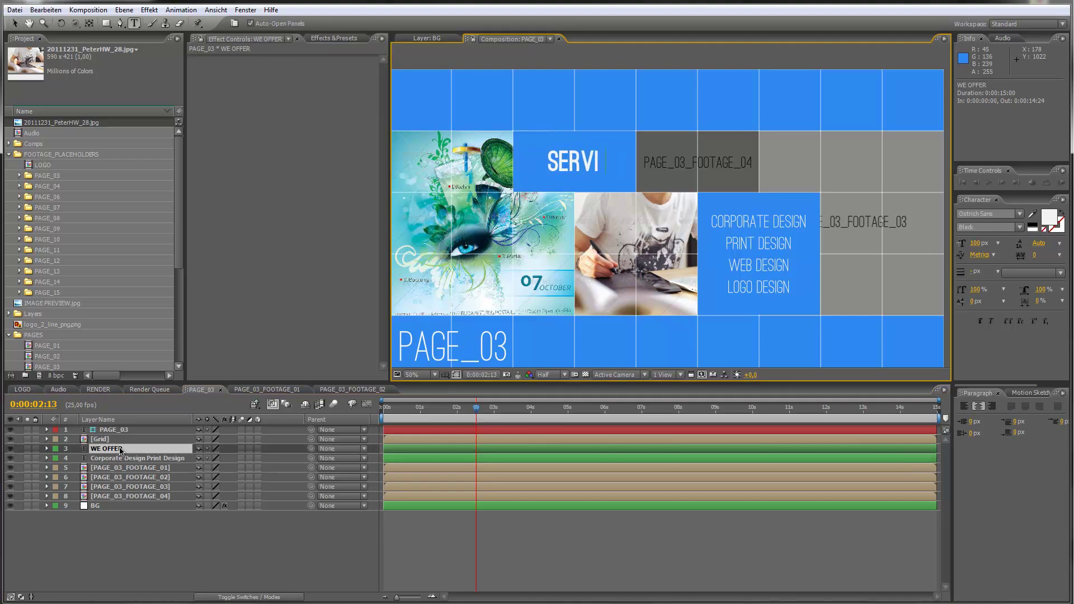
pyautogui.write('CES')
pyautogui.click(116, 556)
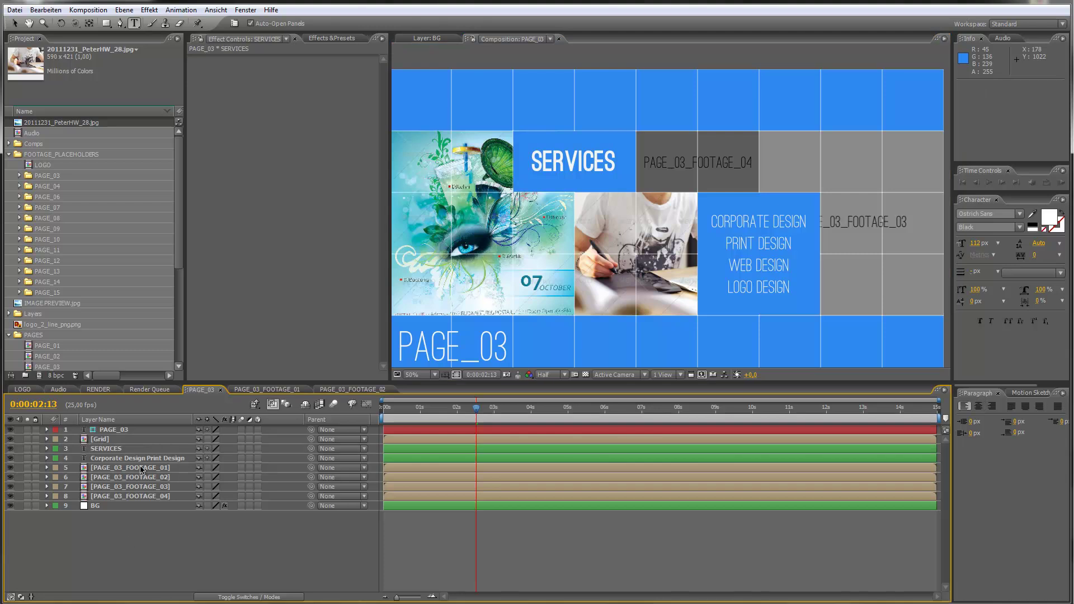
# Step: Inspect the Corporate Design service list text without changing it, then collapse the project folders
pyautogui.click(142, 459)
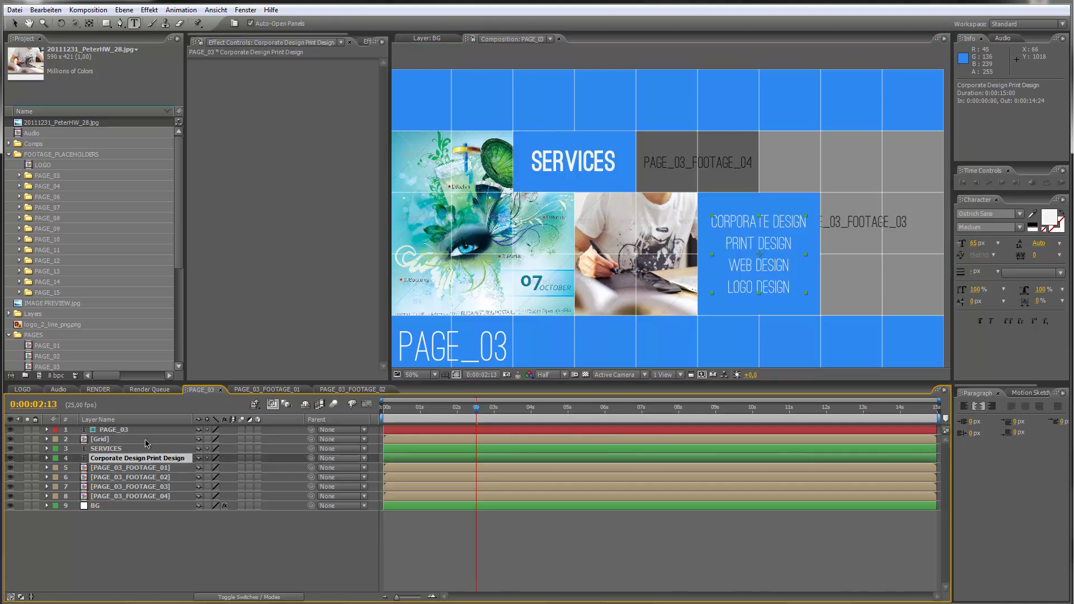
pyautogui.doubleClick(140, 460)
pyautogui.moveTo(711, 222); pyautogui.dragTo(776, 222)
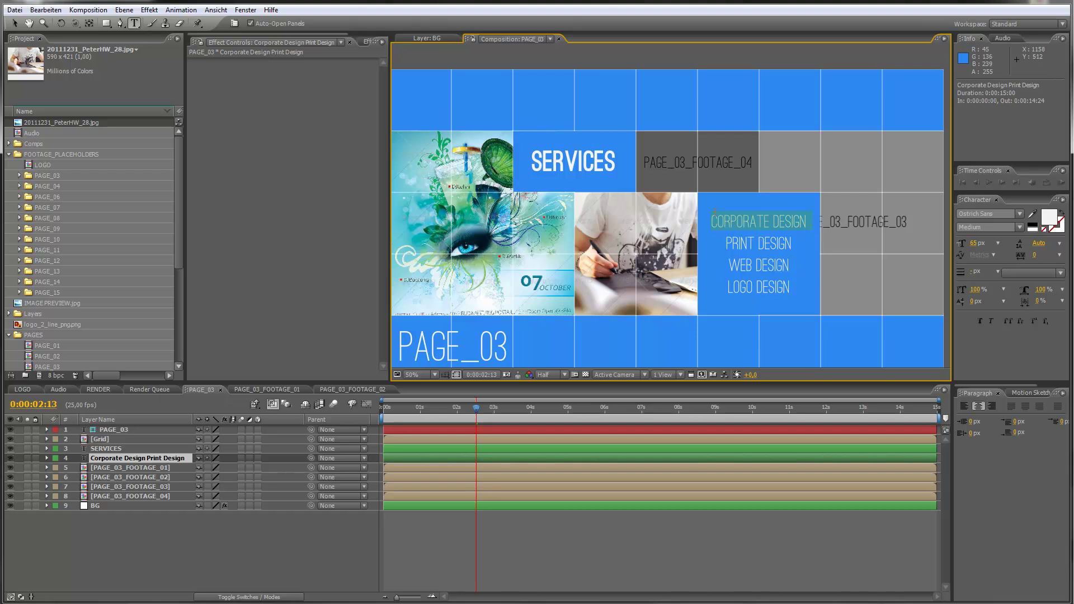
pyautogui.click(129, 545)
pyautogui.click(83, 259)
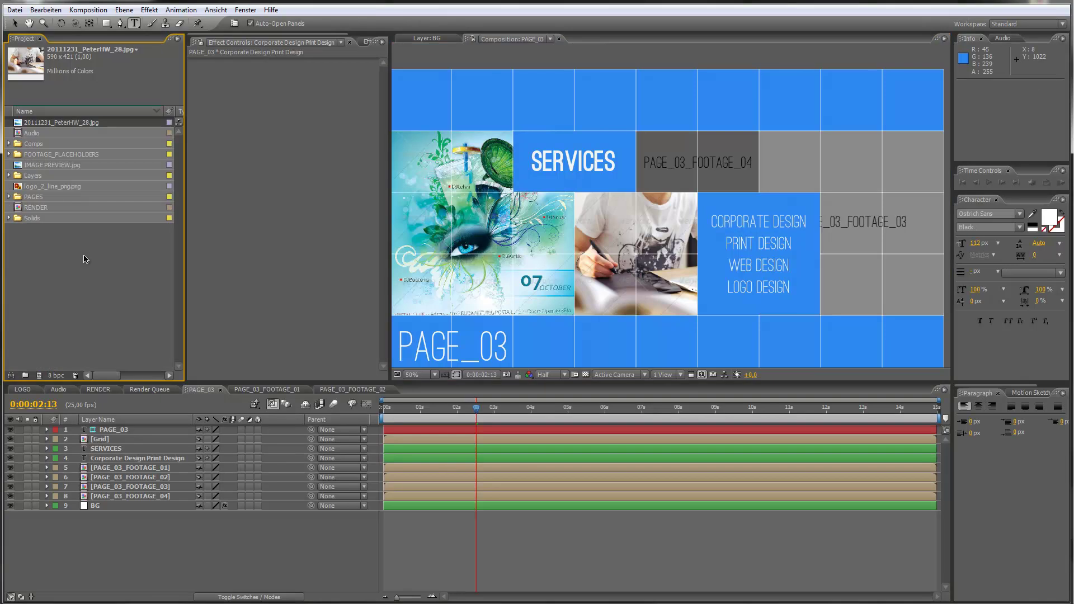
# Step: Open the RENDER composition and scrub through the later pages to PORTFOLIO
pyautogui.click(99, 390)
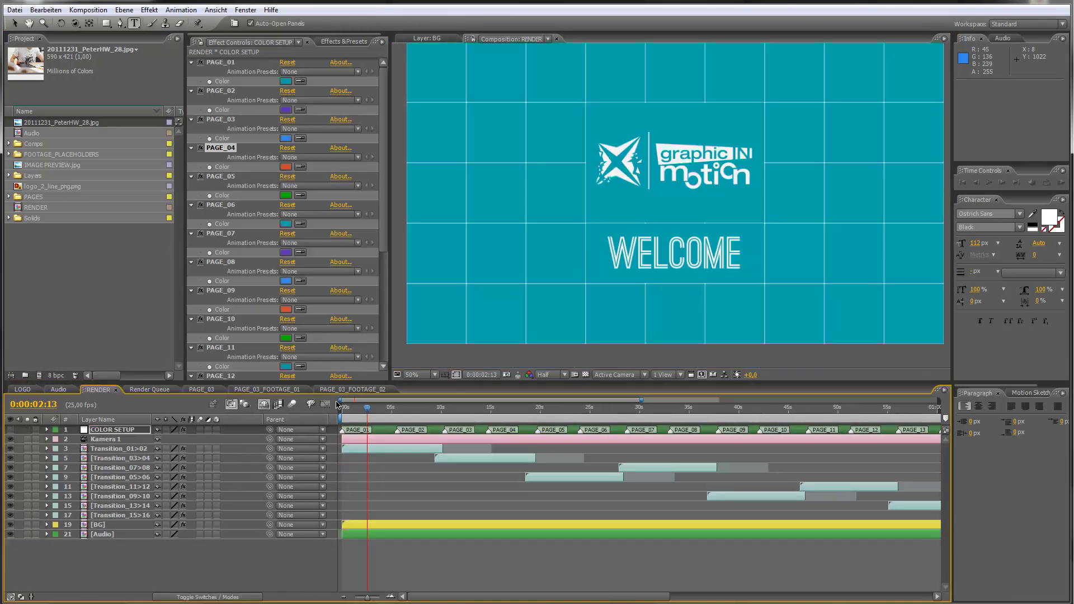
pyautogui.moveTo(369, 412); pyautogui.dragTo(523, 413)
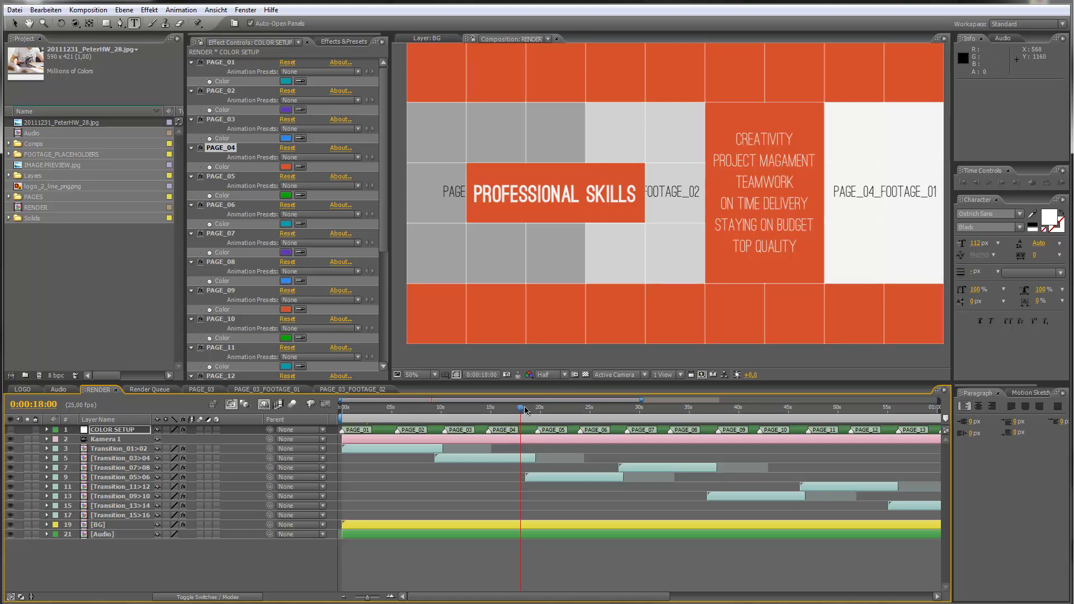
pyautogui.moveTo(523, 412); pyautogui.dragTo(542, 411)
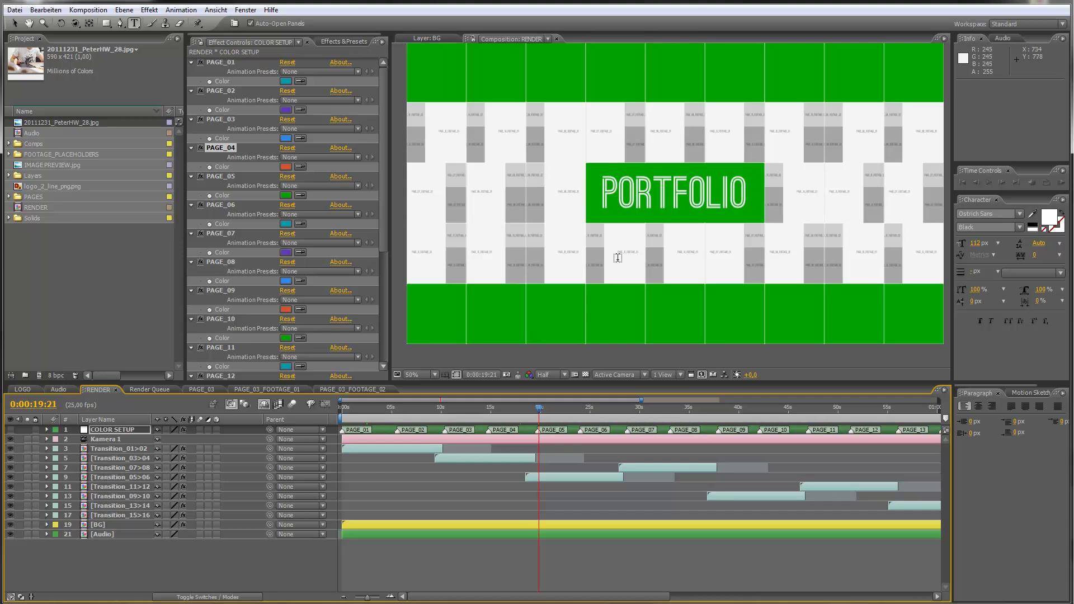
# Step: Show the preview at actual size and Full resolution, then scrub to the SOCIALIKA page
pyautogui.press('/')
pyautogui.click(549, 374)
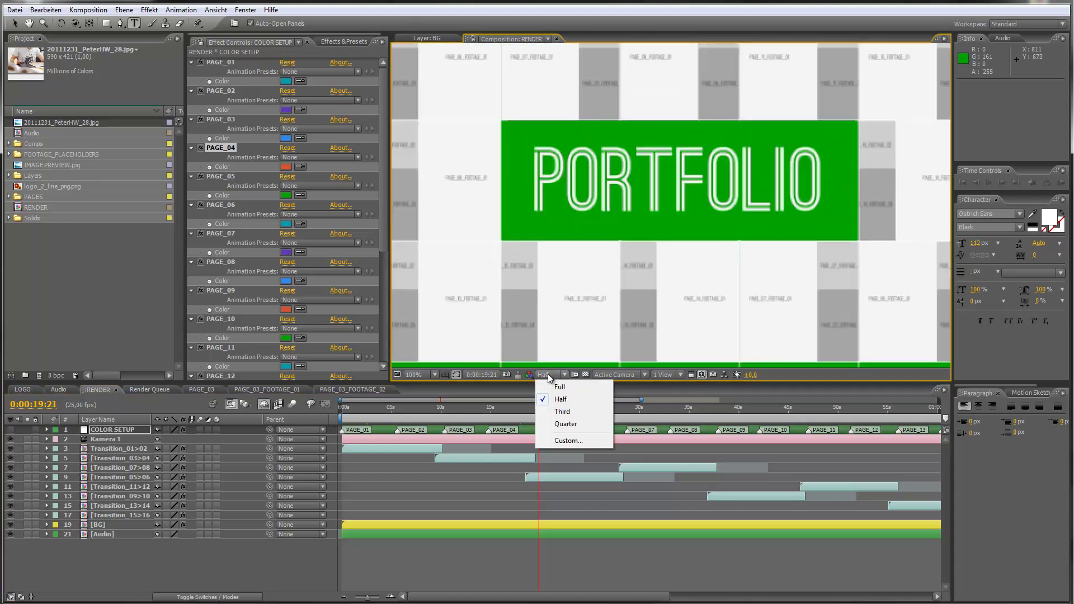
pyautogui.click(561, 387)
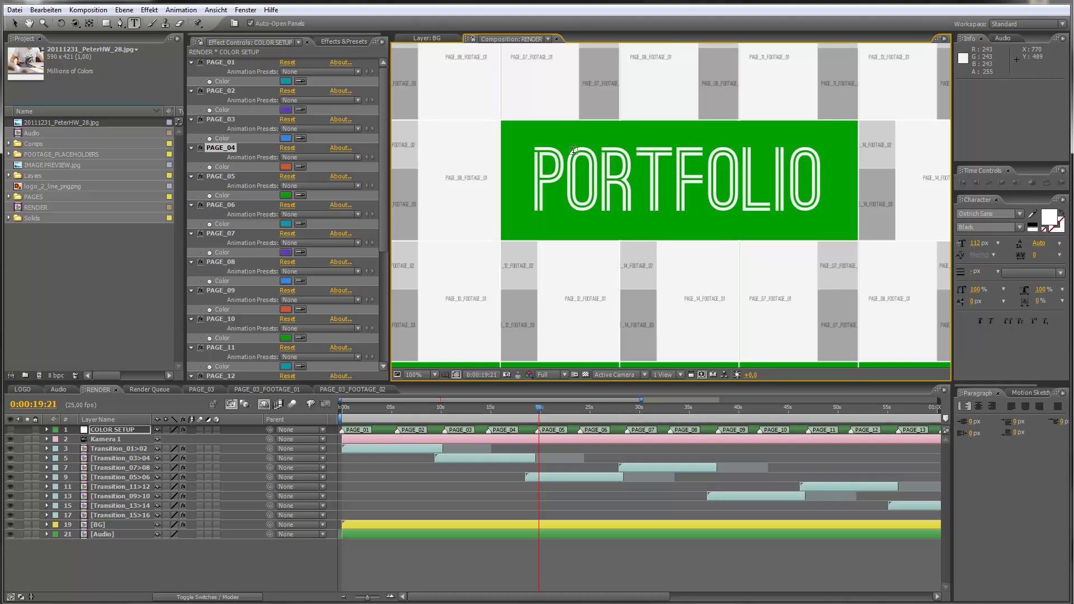
pyautogui.scroll(-1, 536, 235)
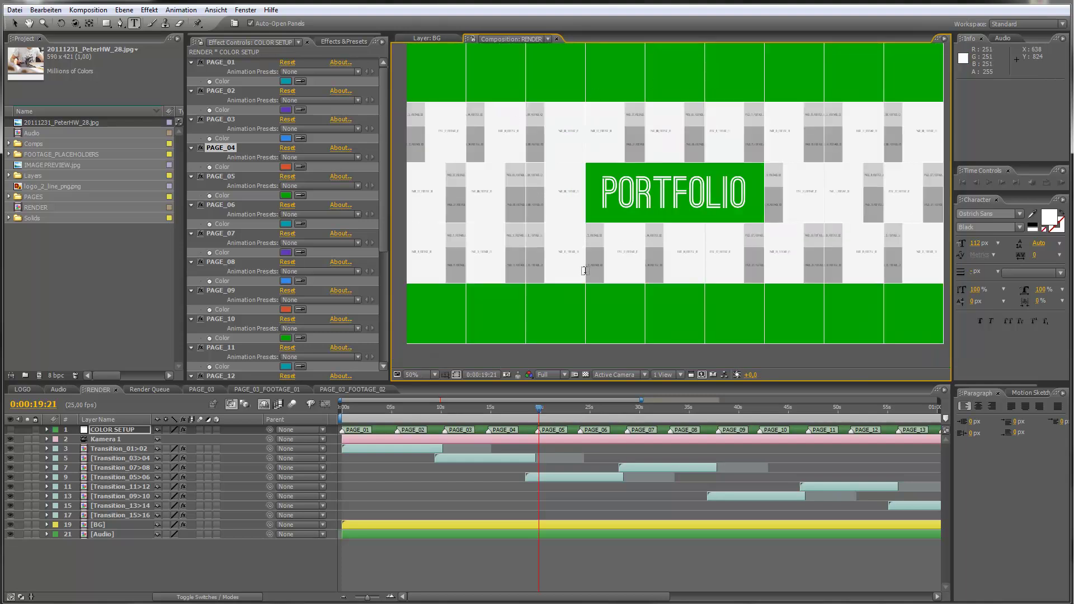
pyautogui.moveTo(539, 409); pyautogui.dragTo(605, 411)
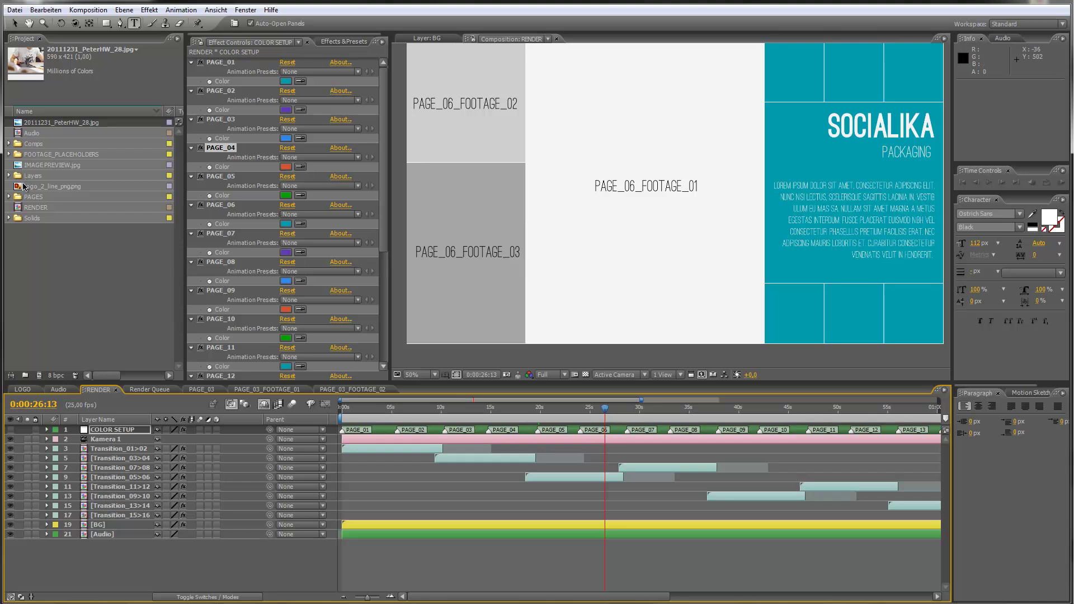
# Step: Open the PAGE_06 composition and then its PAGE_06_FOOTAGE_01 placeholder precomp
pyautogui.click(9, 197)
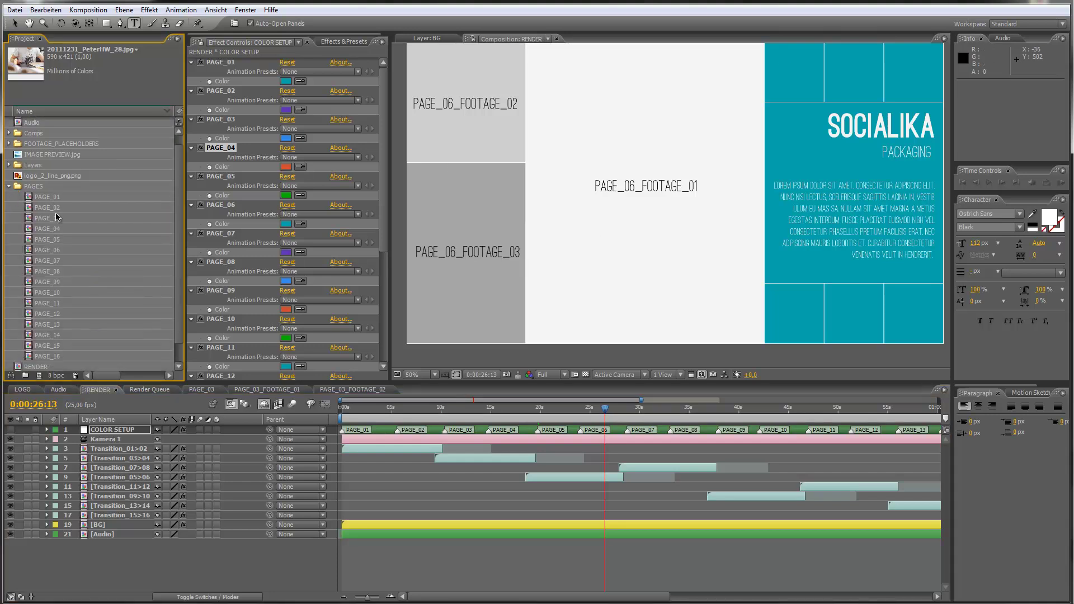
pyautogui.doubleClick(48, 252)
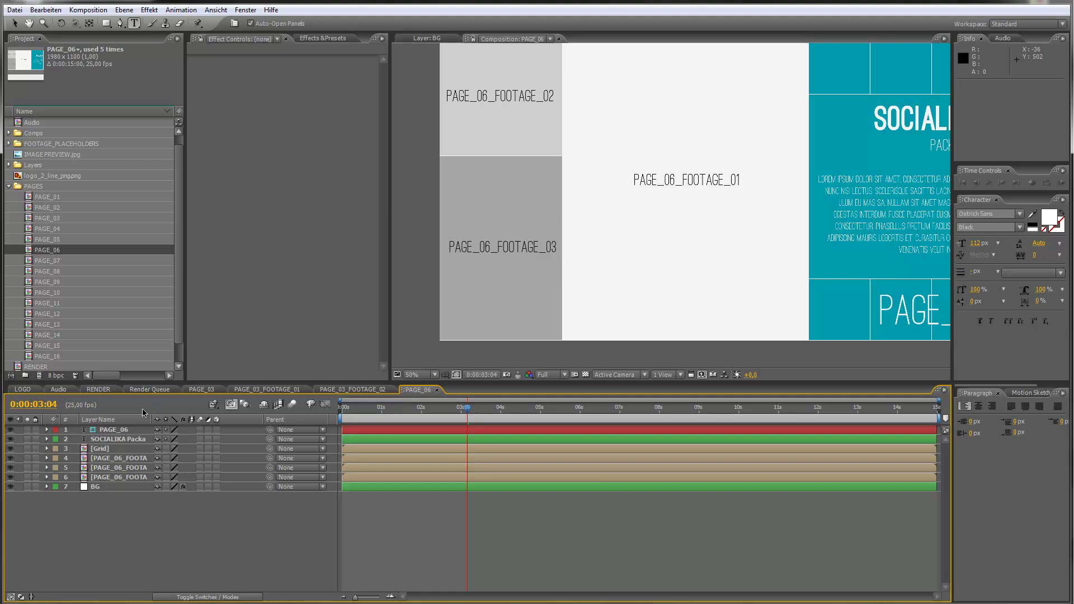
pyautogui.click(116, 459)
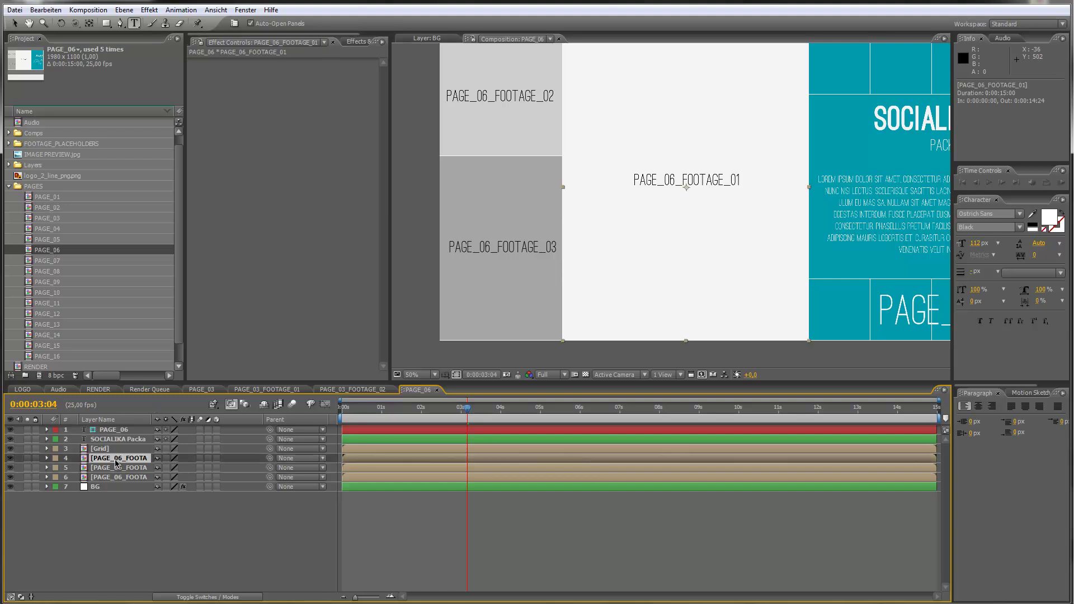
pyautogui.doubleClick(116, 461)
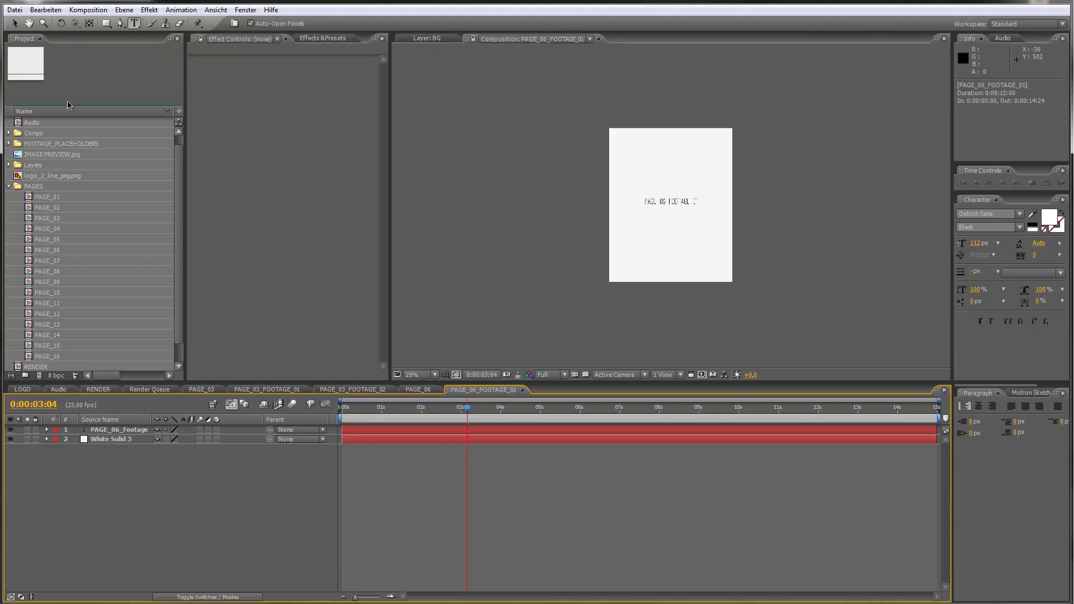
# Step: Import the stock photo bc15b.jpg into the project
pyautogui.click(15, 9)
pyautogui.moveTo(63, 181)
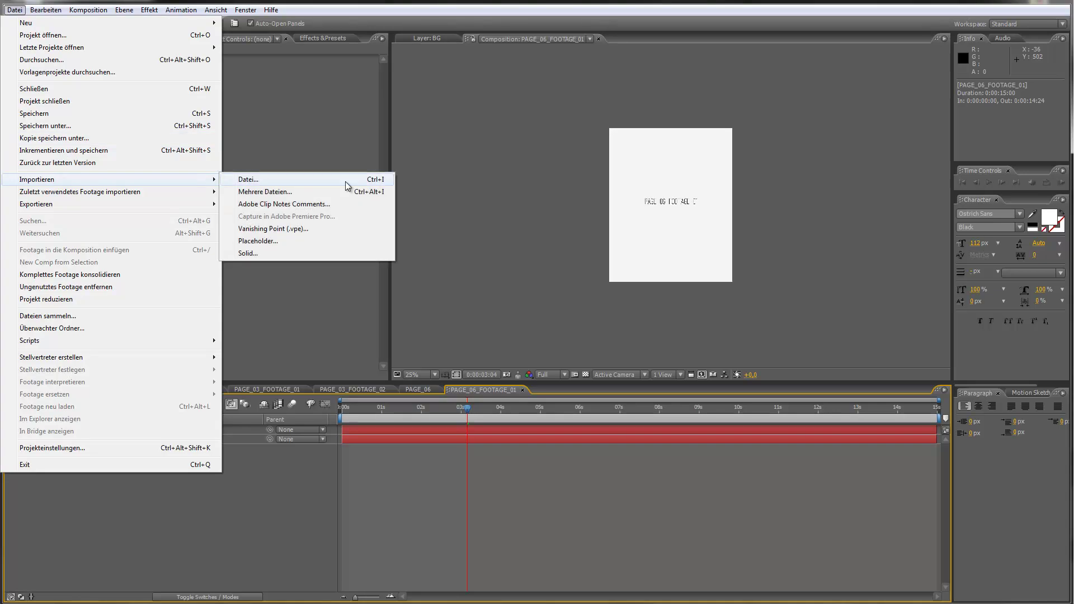
pyautogui.click(275, 179)
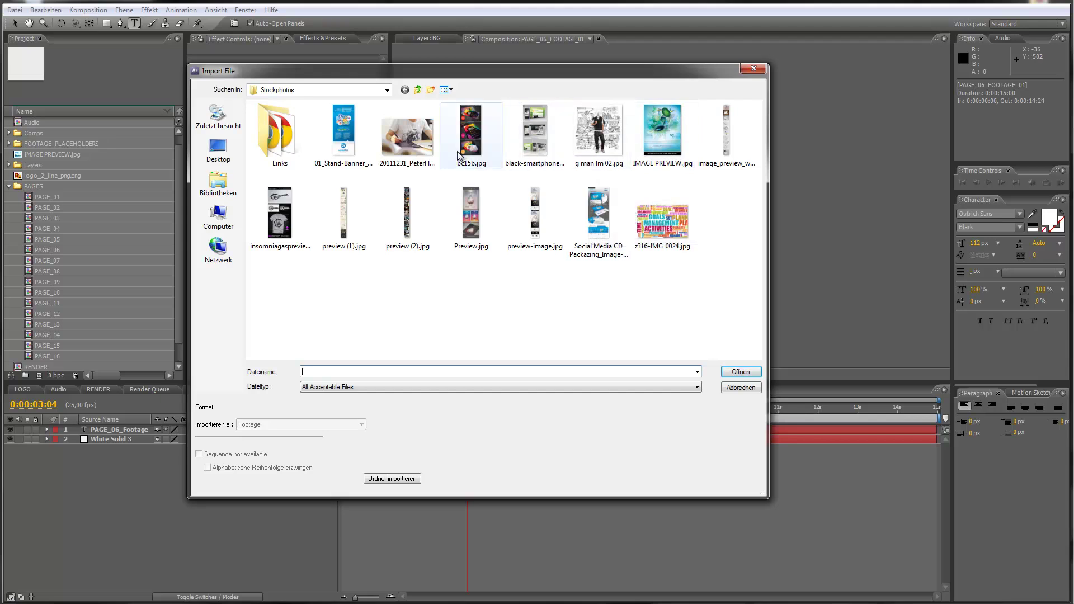
pyautogui.click(477, 140)
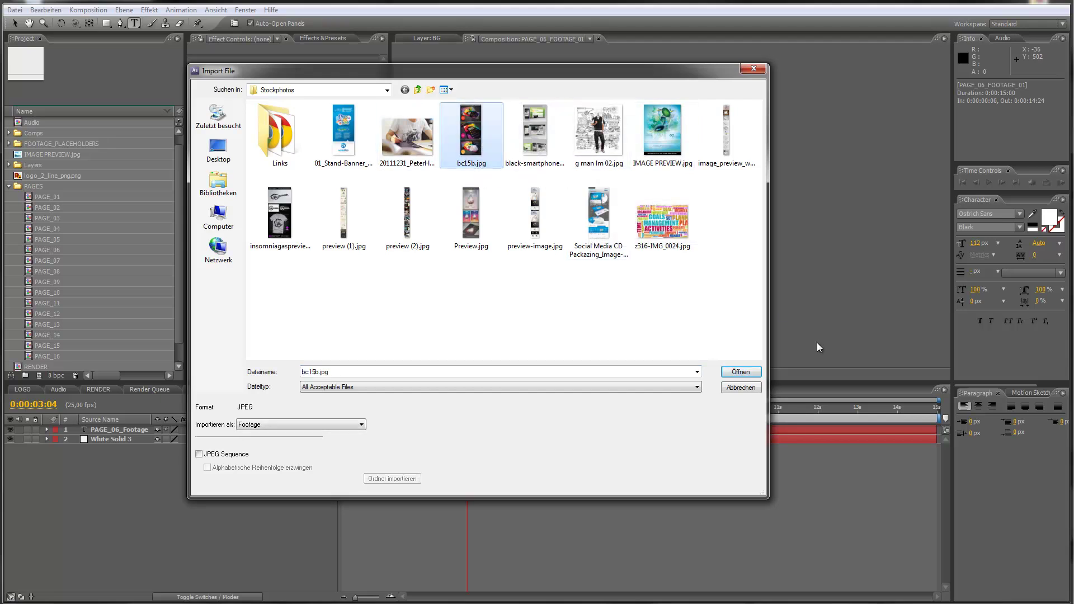
pyautogui.click(728, 372)
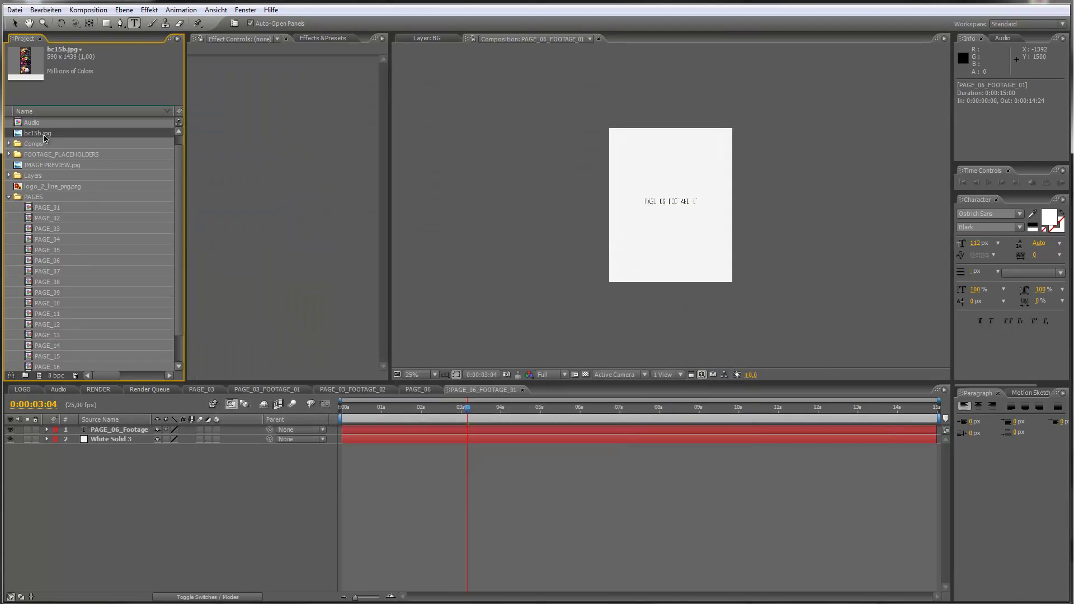
# Step: Place bc15b.jpg in the placeholder, scale it to 235%, and shift it slightly up
pyautogui.moveTo(43, 137); pyautogui.dragTo(262, 440)
pyautogui.press('s')
pyautogui.press('v')
pyautogui.moveTo(691, 244); pyautogui.dragTo(690, 236)
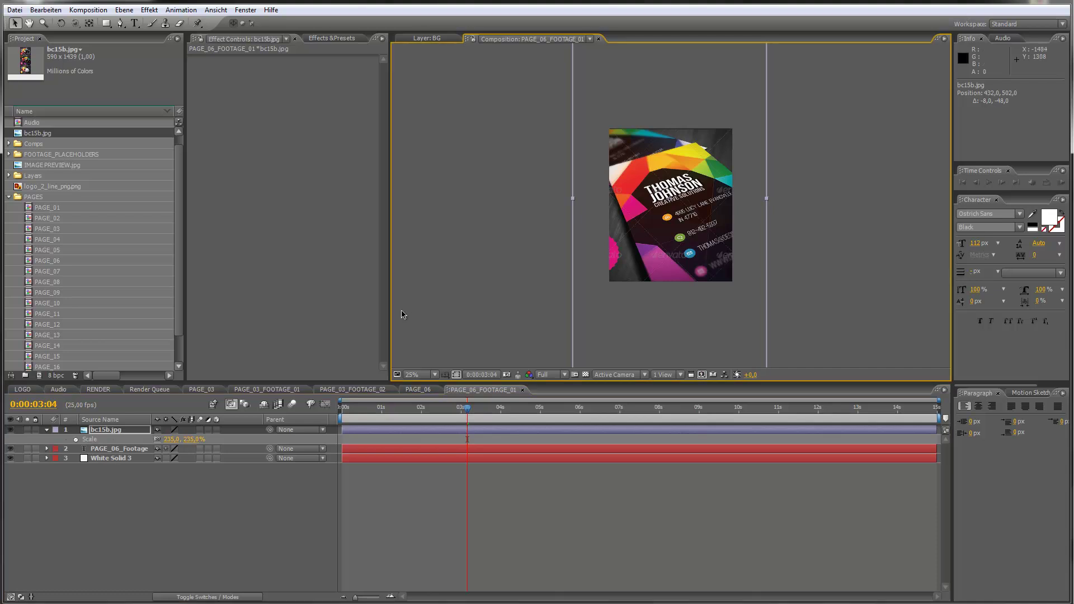
# Step: Back in PAGE_06, select the SOCIALIKA text, zoom the viewer to 50%, then switch to RENDER
pyautogui.click(414, 389)
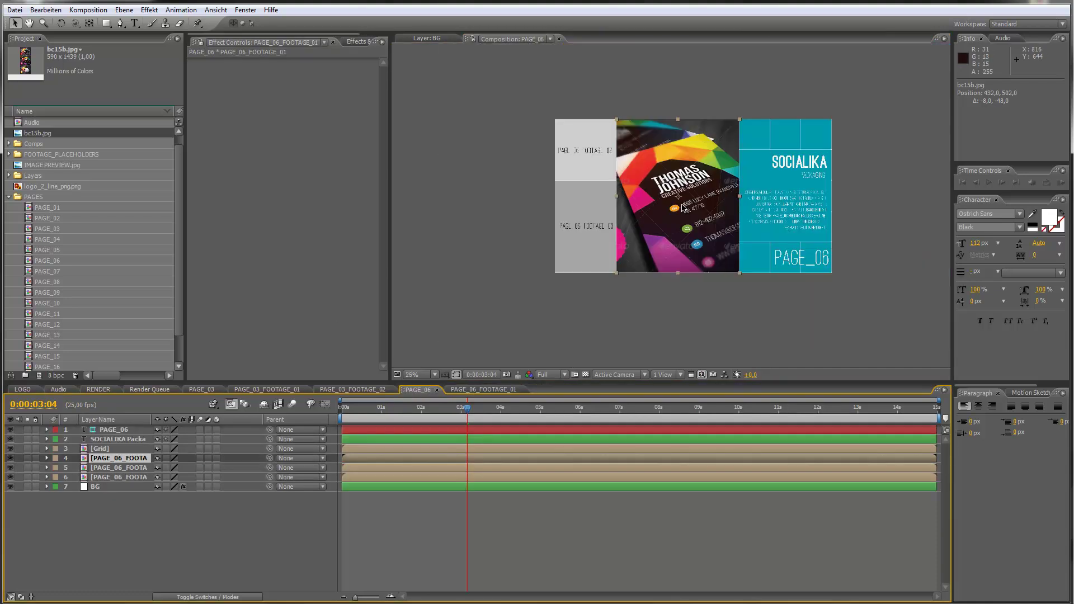
pyautogui.click(126, 440)
pyautogui.hotkey('ctrl', 't')
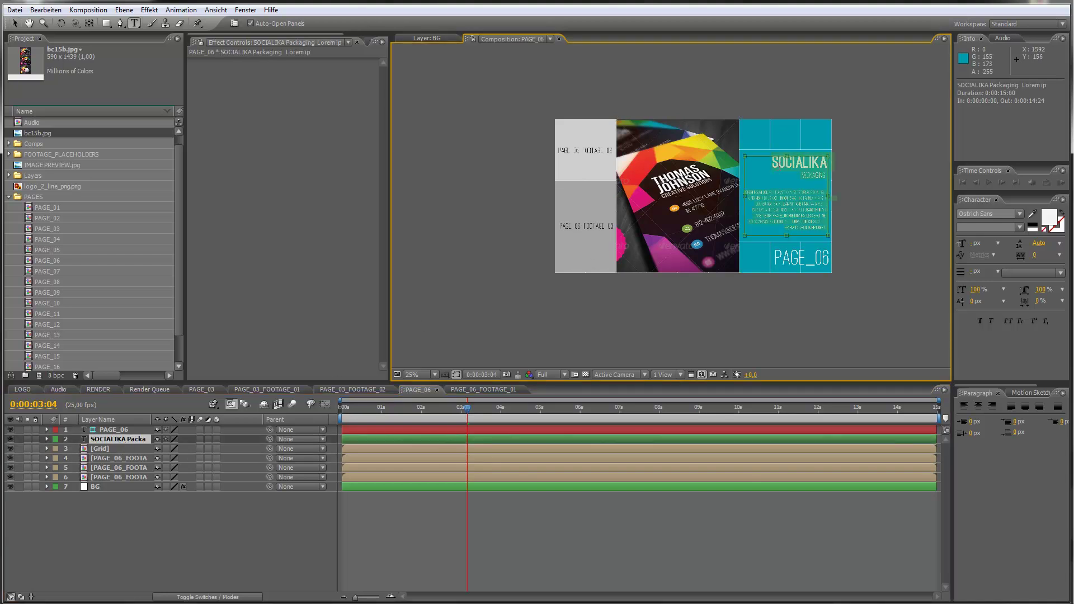
pyautogui.press('.')
pyautogui.press('.')
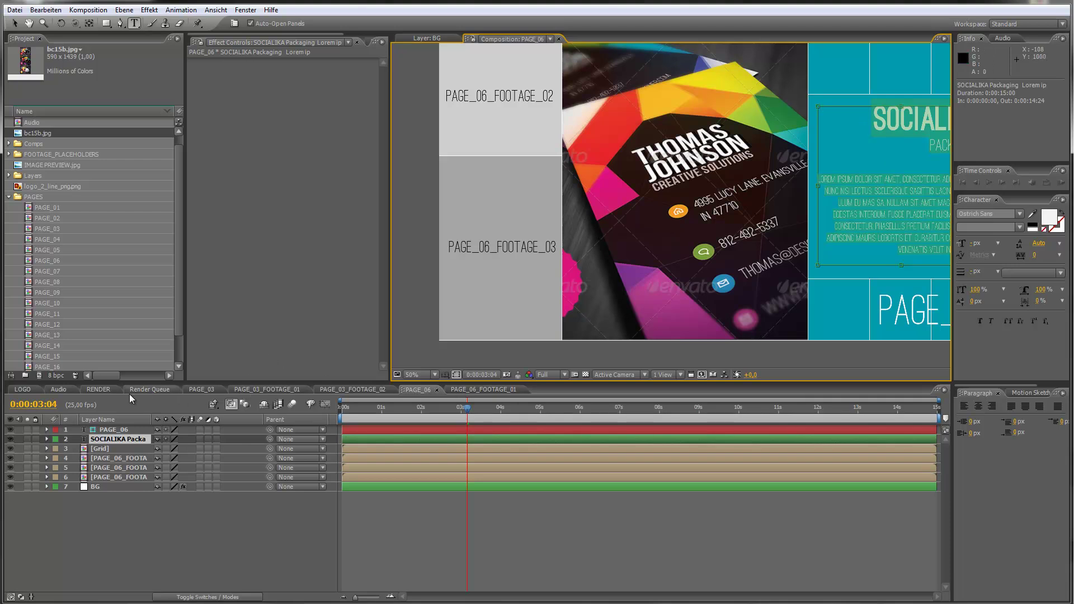
pyautogui.click(112, 390)
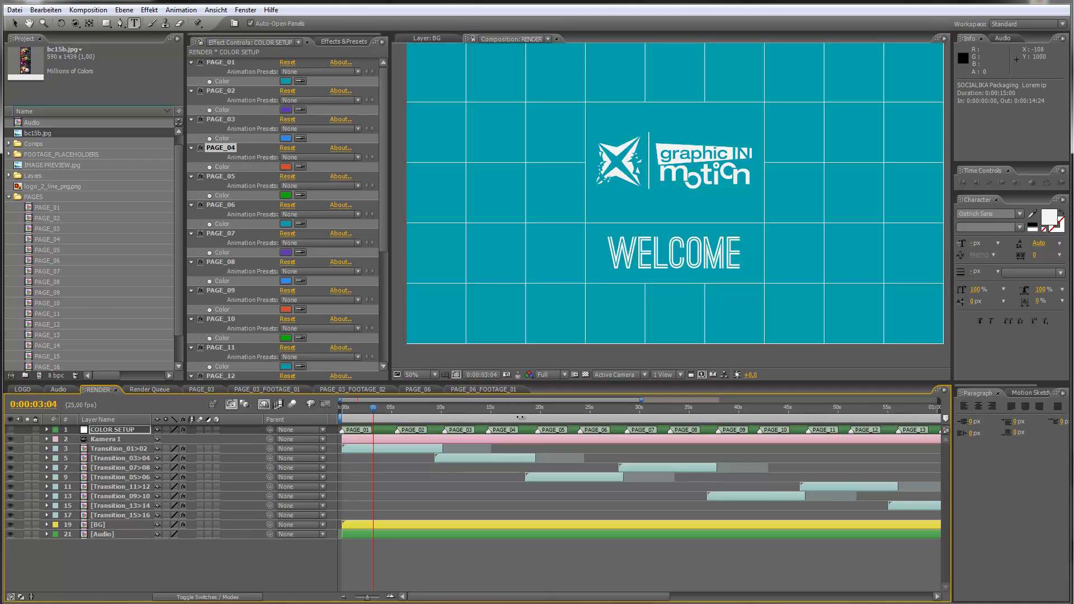
# Step: Preview RENDER from PORTFOLIO (21 s) to 30 s, collapse PAGES, and open the Audio composition
pyautogui.click(551, 410)
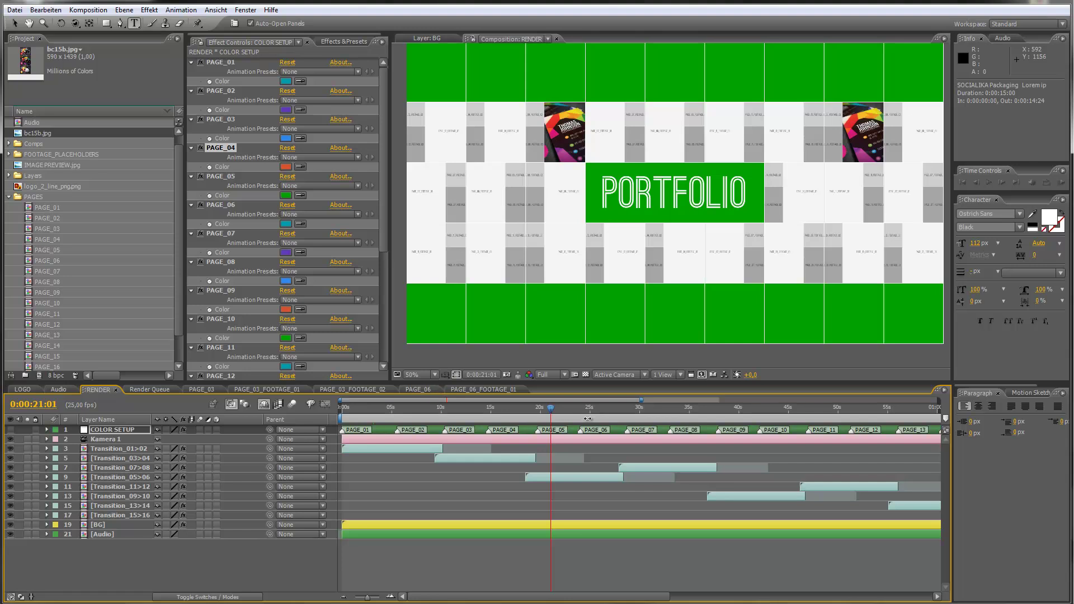
pyautogui.moveTo(565, 410); pyautogui.dragTo(336, 409)
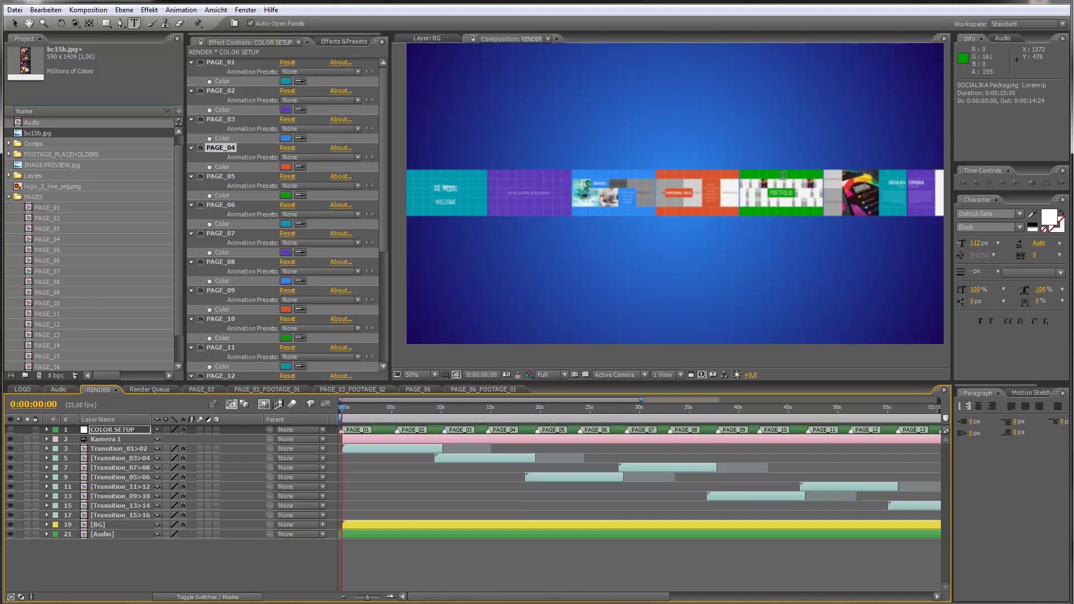
pyautogui.click(547, 416)
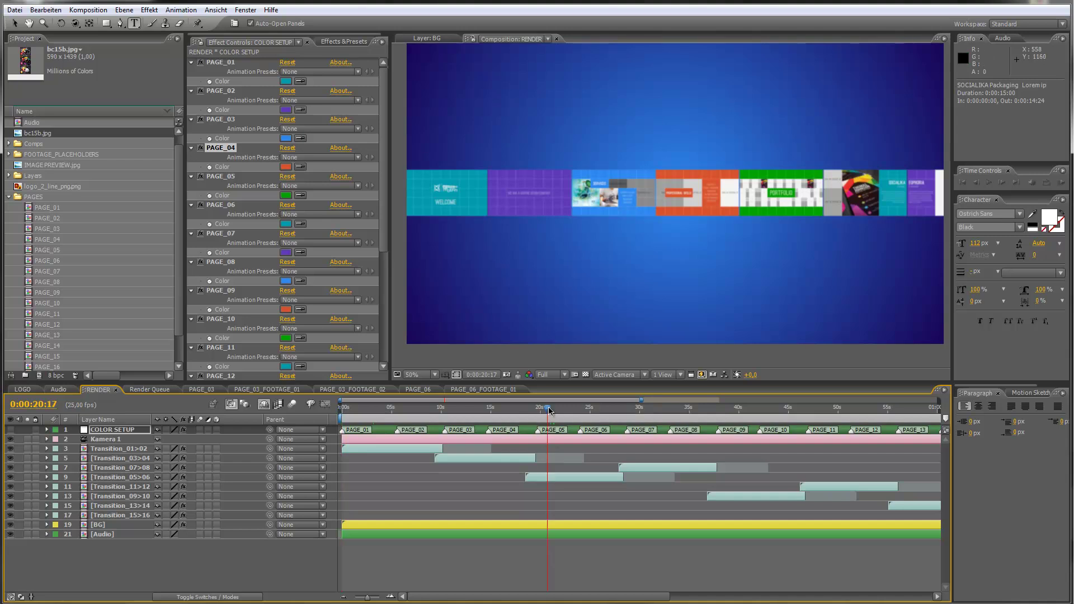
pyautogui.click(12, 198)
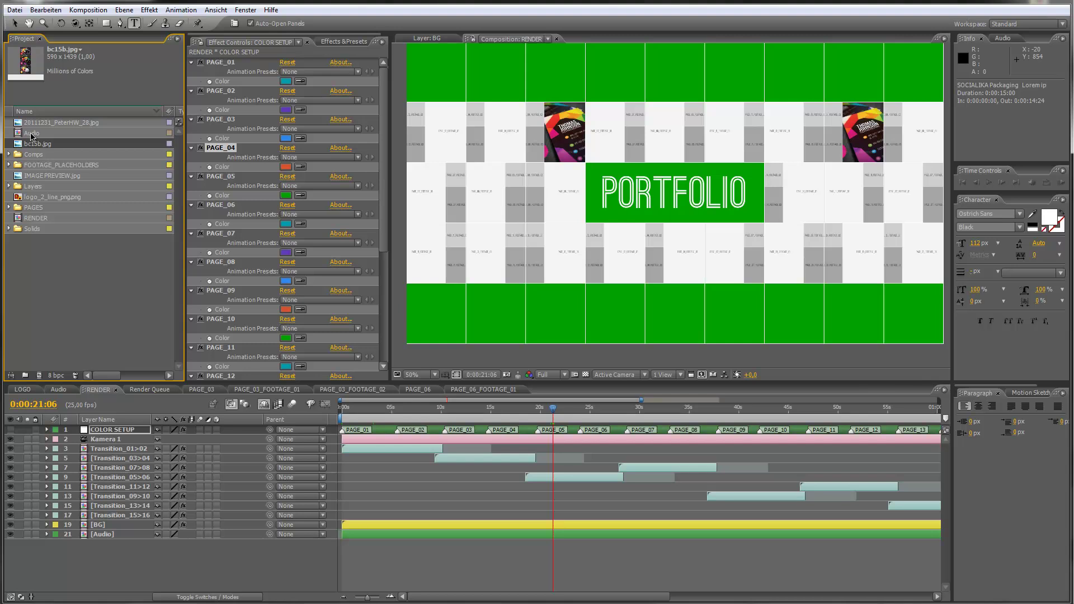
pyautogui.click(57, 389)
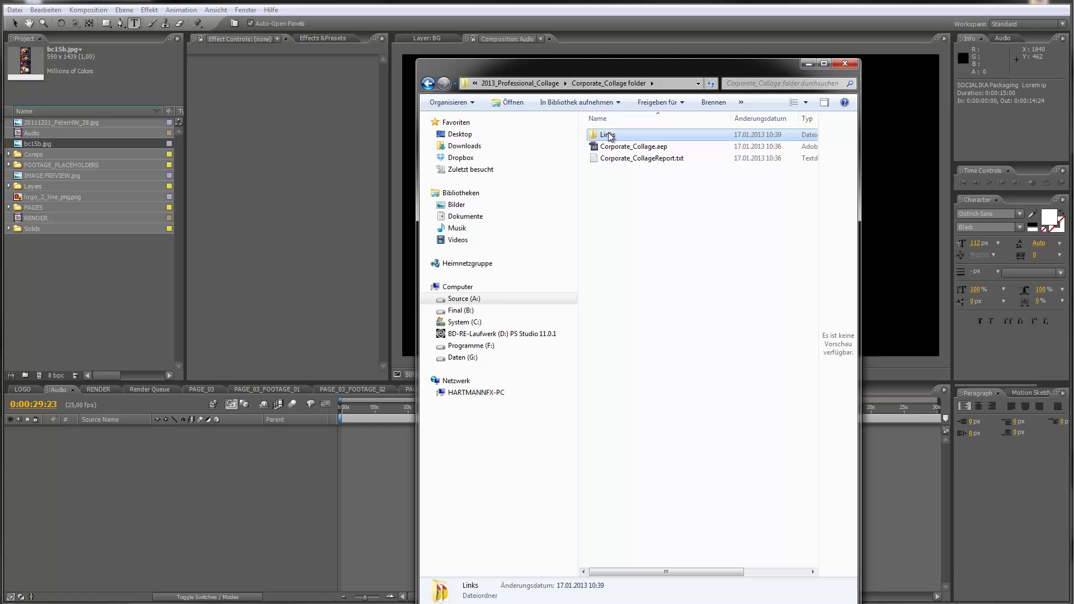
pyautogui.doubleClick(608, 137)
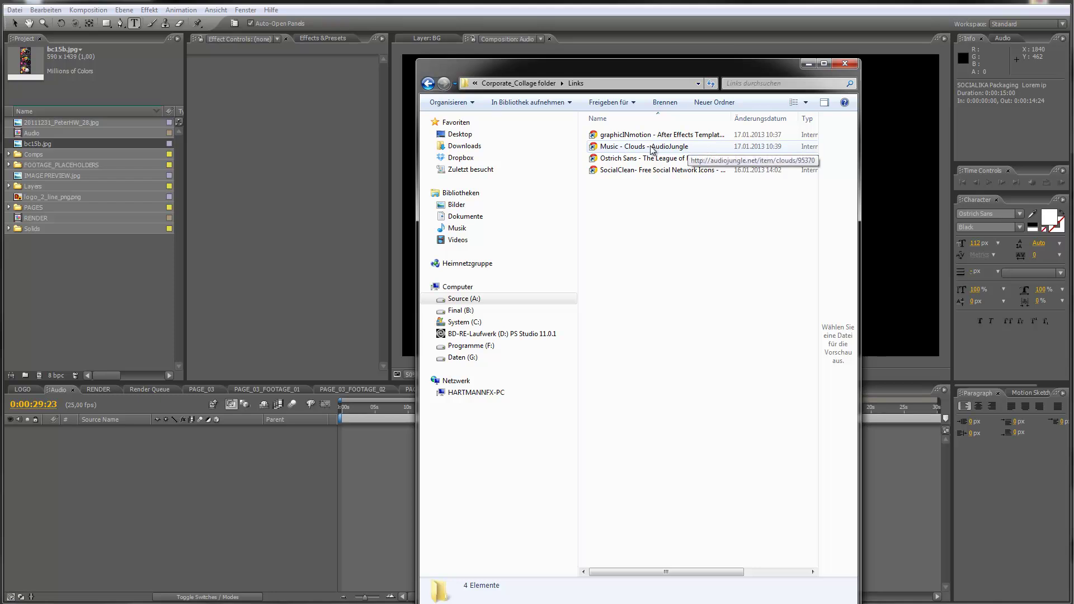
pyautogui.hotkey('alt', 'Tab')
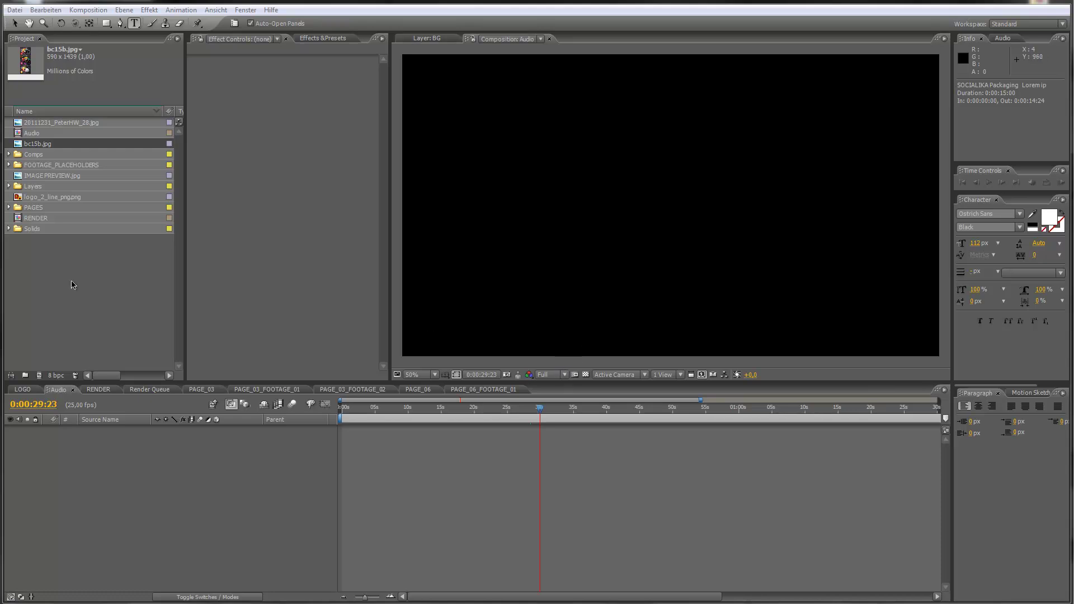
# Step: Import Clouds.wav from Elements&Training > Sound&Music > Previews and add it to the Audio composition
pyautogui.click(15, 12)
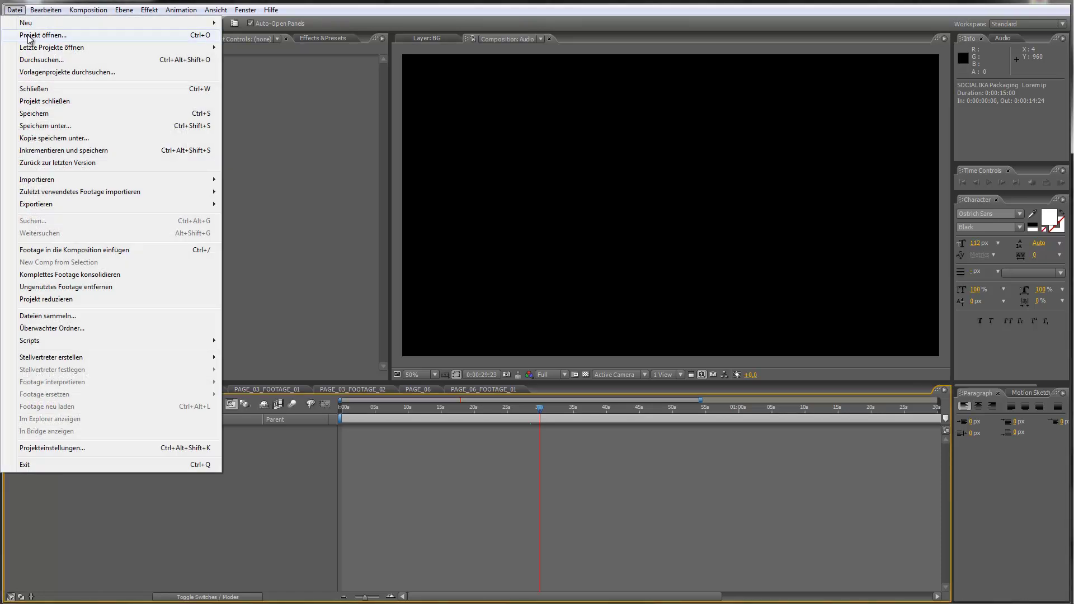
pyautogui.moveTo(44, 185)
pyautogui.click(247, 180)
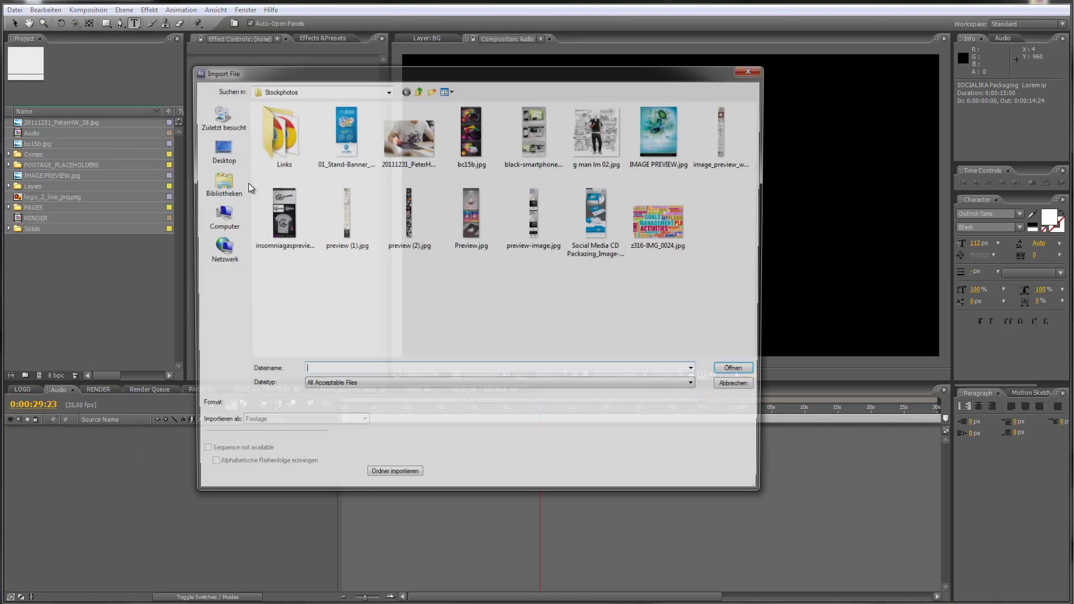
pyautogui.click(418, 90)
pyautogui.click(418, 91)
pyautogui.click(416, 91)
pyautogui.doubleClick(286, 130)
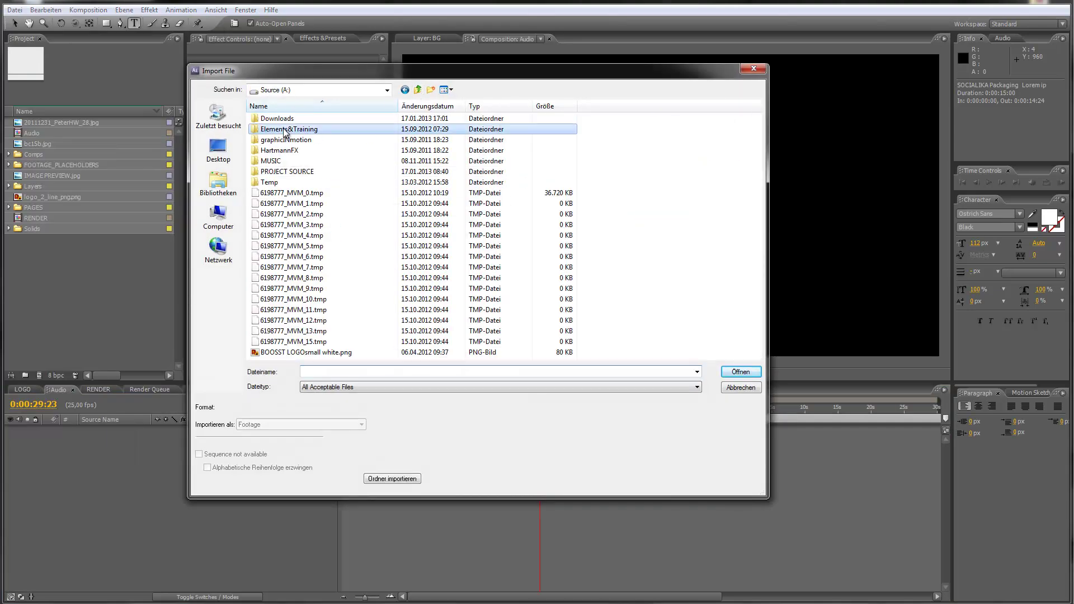
pyautogui.doubleClick(283, 235)
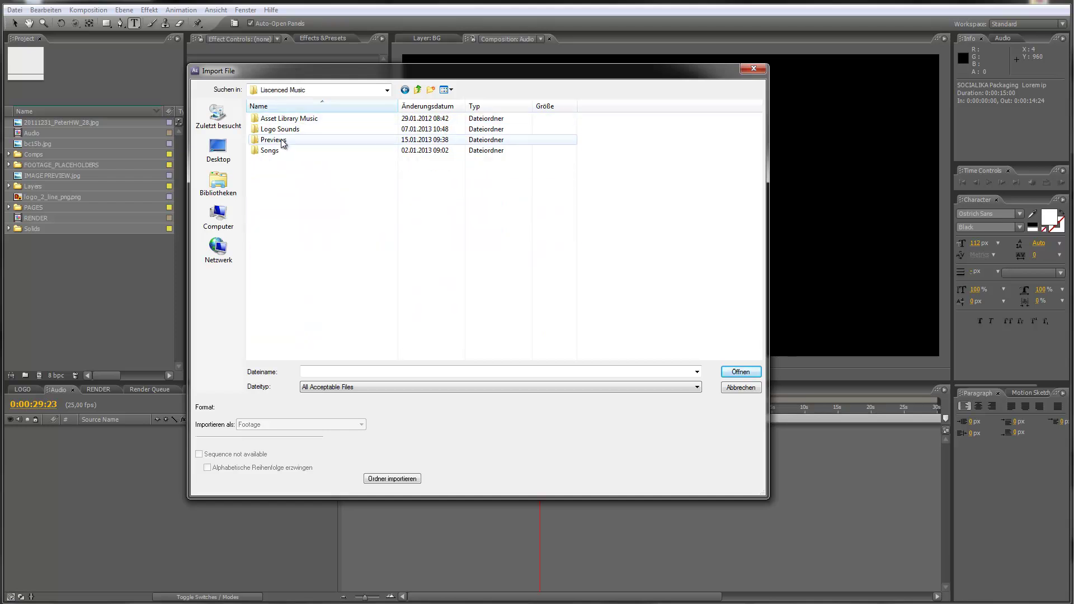
pyautogui.doubleClick(276, 139)
pyautogui.click(291, 204)
pyautogui.click(740, 372)
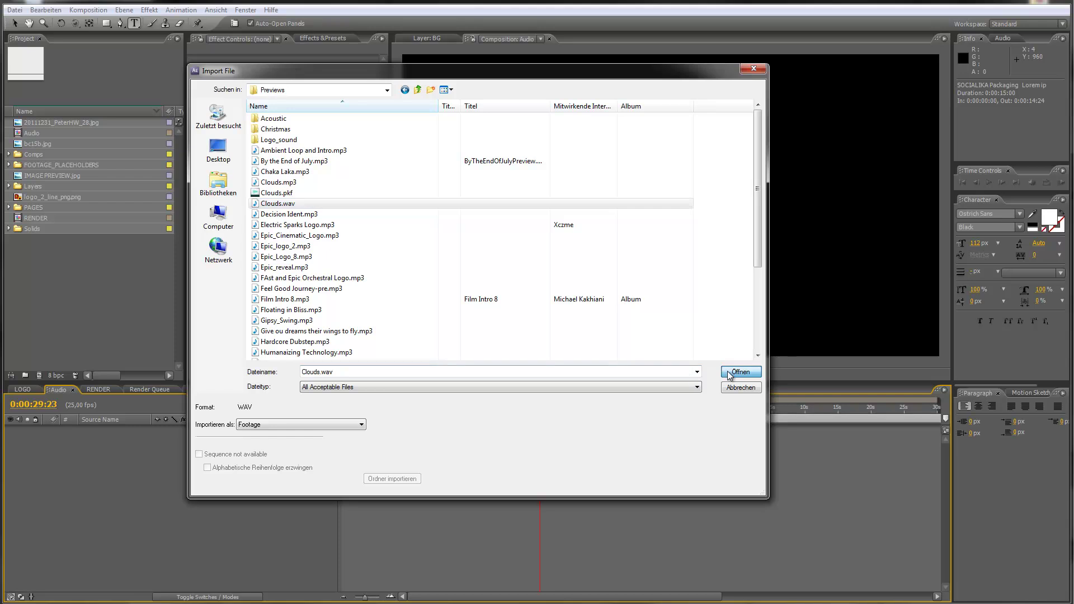
pyautogui.moveTo(36, 157); pyautogui.dragTo(87, 445)
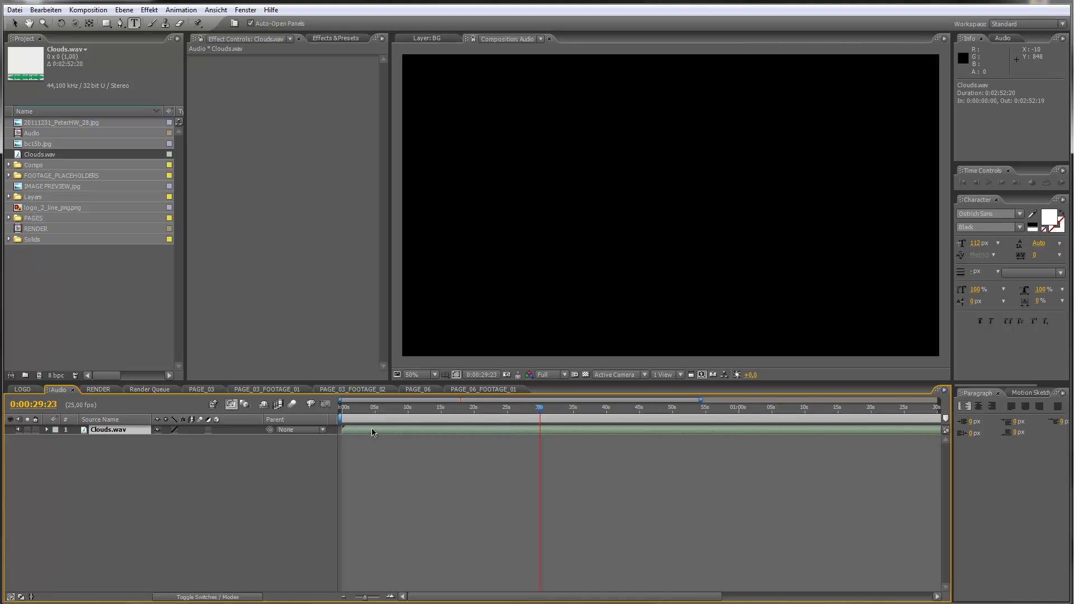
# Step: Check the Clouds.wav waveform, then select the [Audio] layer in RENDER and show its waveform
pyautogui.press('l')
pyautogui.press('l')
pyautogui.moveTo(376, 415); pyautogui.dragTo(453, 421)
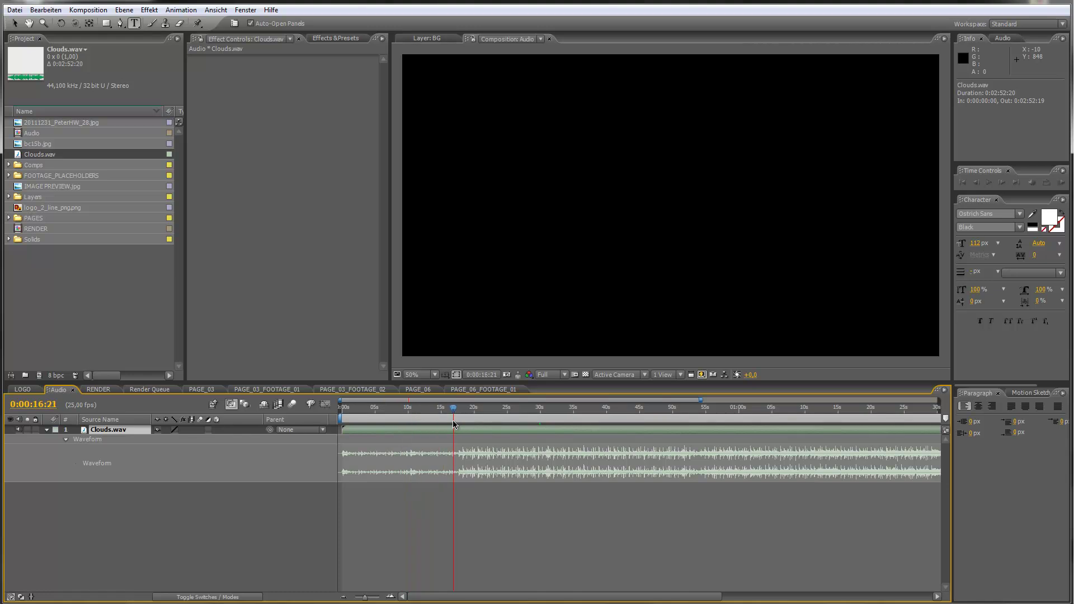
pyautogui.click(112, 390)
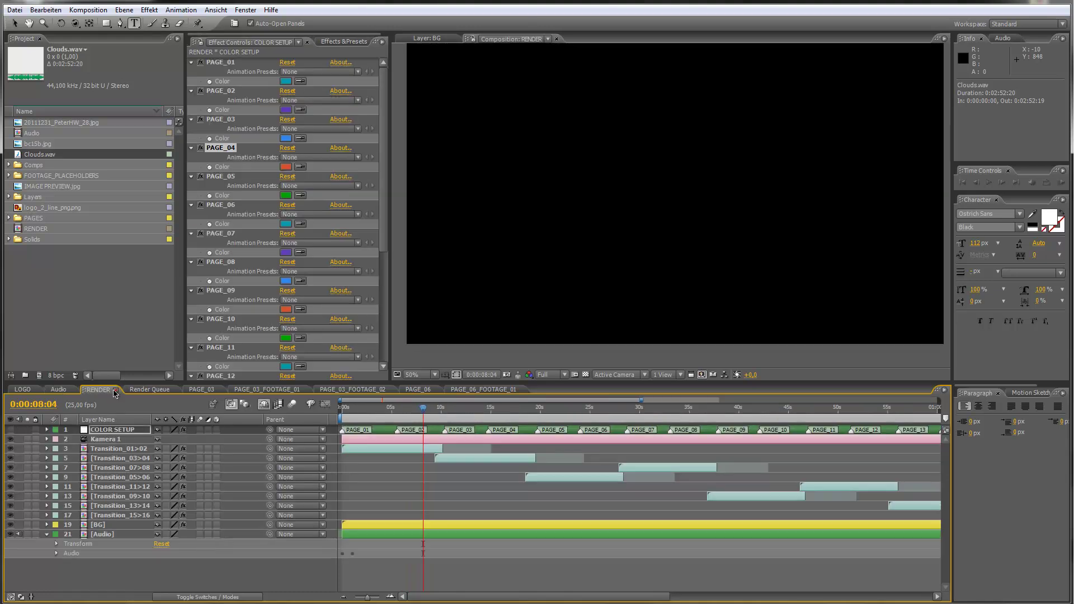
pyautogui.click(119, 534)
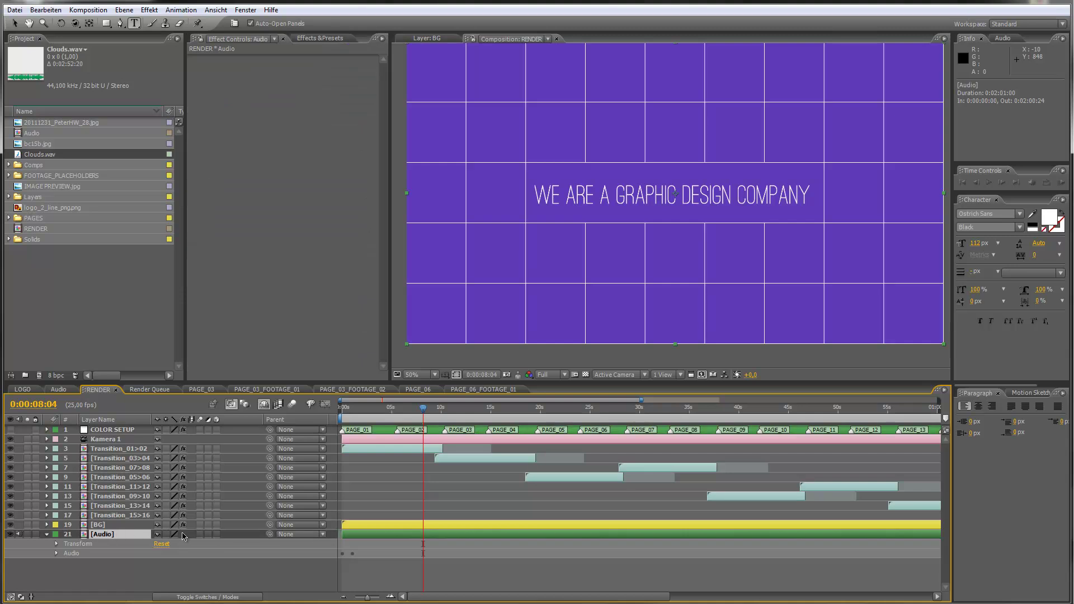
pyautogui.press('l')
pyautogui.press('l')
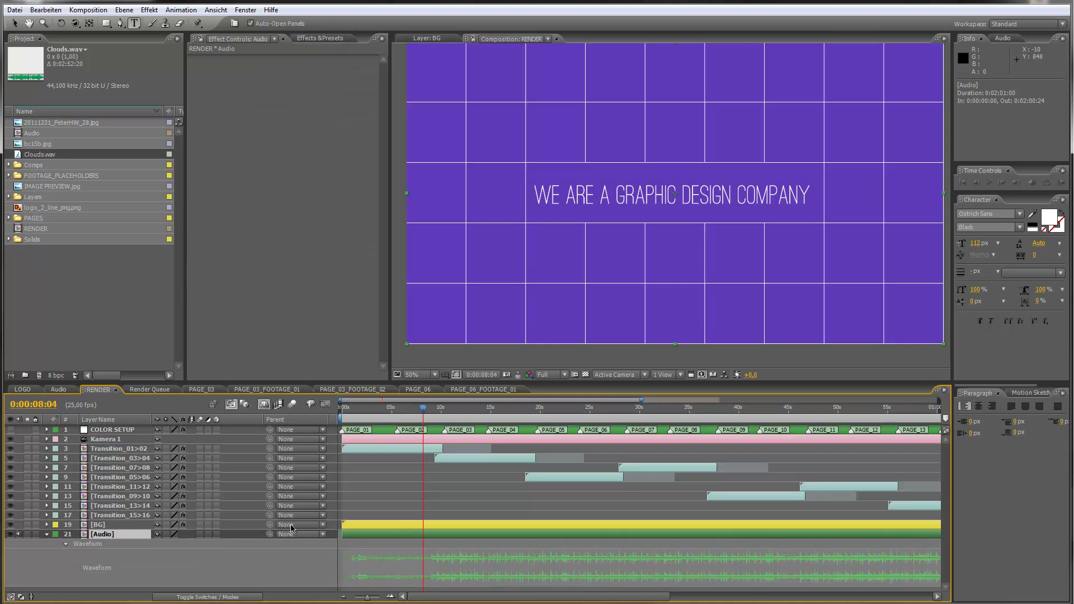
# Step: Enlarge the timeline panel, preview the opening near 2 seconds, and collapse the [Audio] layer
pyautogui.moveTo(418, 382); pyautogui.dragTo(423, 333)
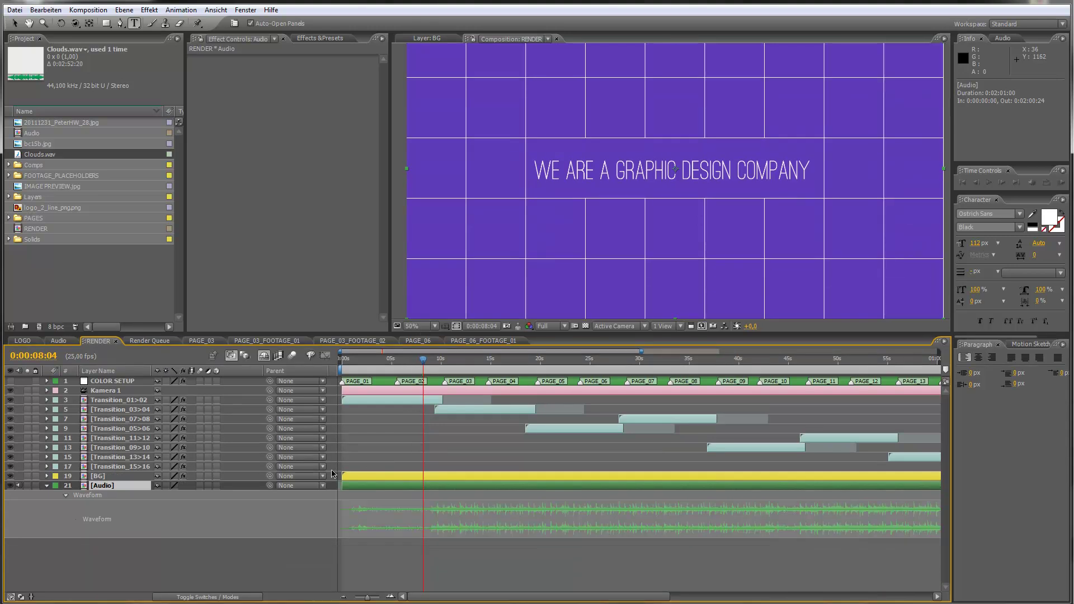
pyautogui.moveTo(422, 371)
pyautogui.mouseDown()
pyautogui.moveTo(371, 366)
pyautogui.moveTo(429, 372)
pyautogui.mouseUp()
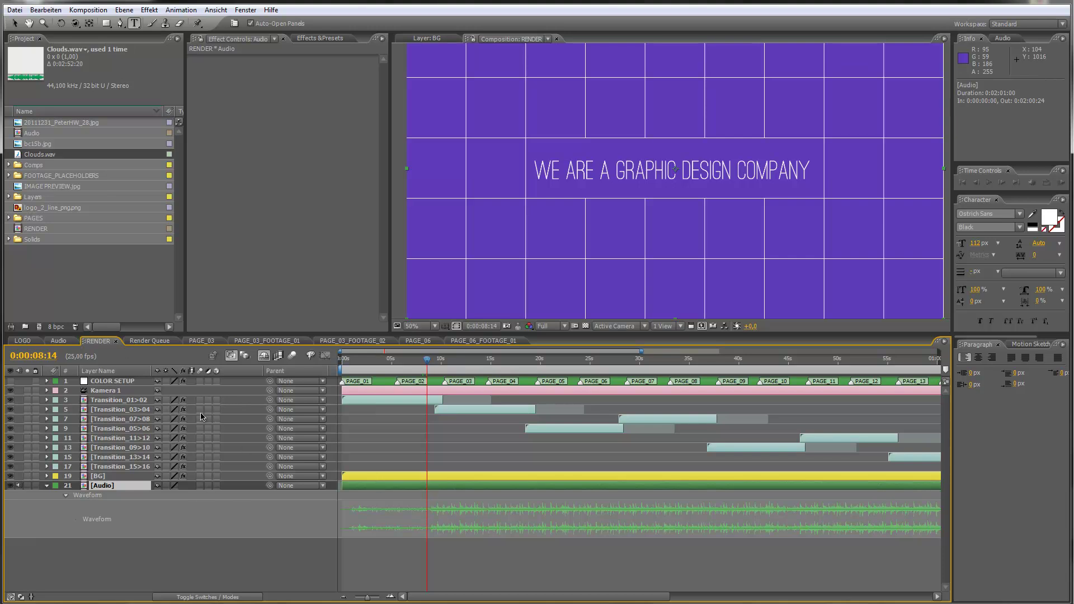
pyautogui.click(48, 487)
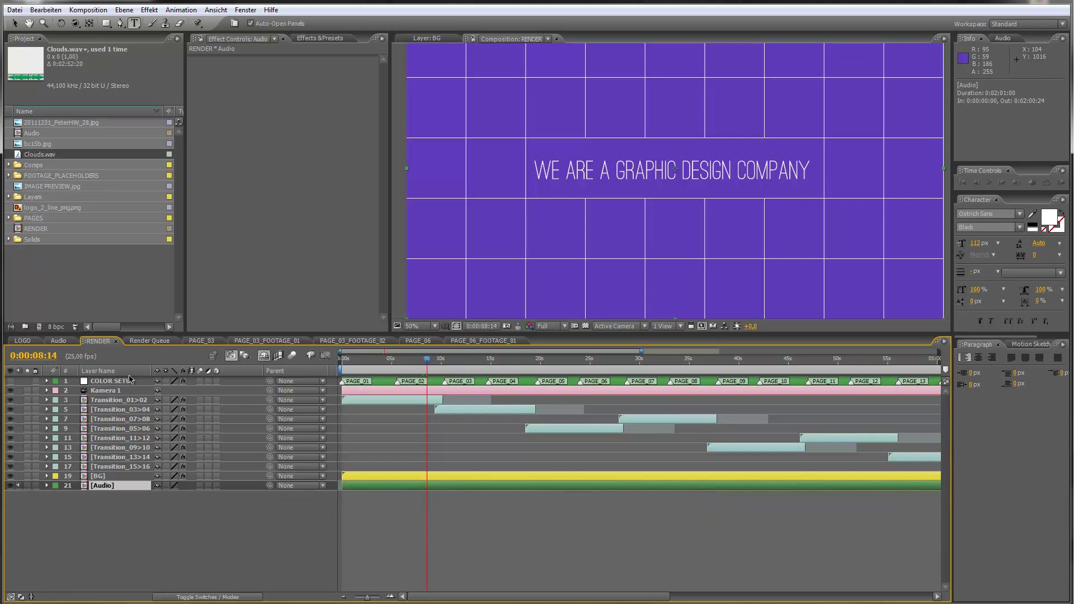
pyautogui.click(71, 265)
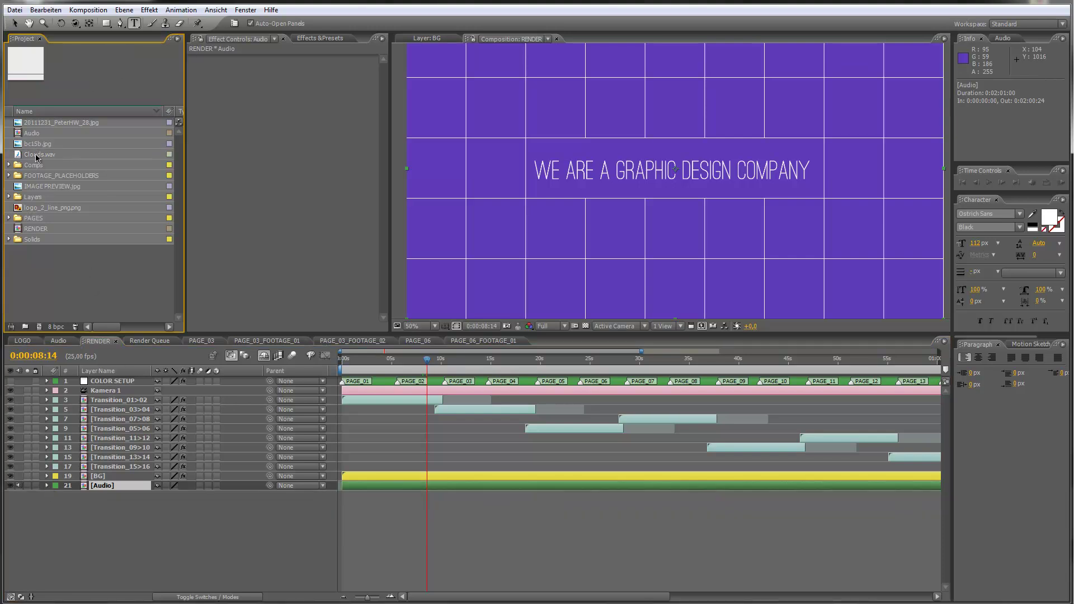
# Step: Put Clouds.wav as layer 22 beneath [Audio] in RENDER, mute [Audio], and preview around 2 seconds
pyautogui.moveTo(36, 156); pyautogui.dragTo(84, 509)
pyautogui.click(18, 485)
pyautogui.click(18, 496)
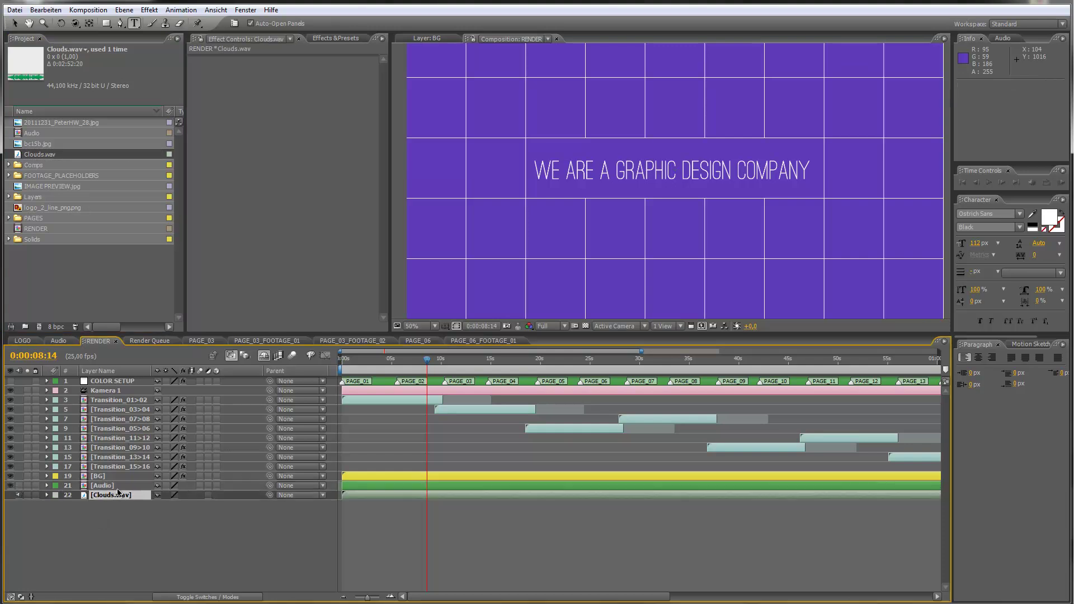
pyautogui.moveTo(391, 365); pyautogui.dragTo(770, 374)
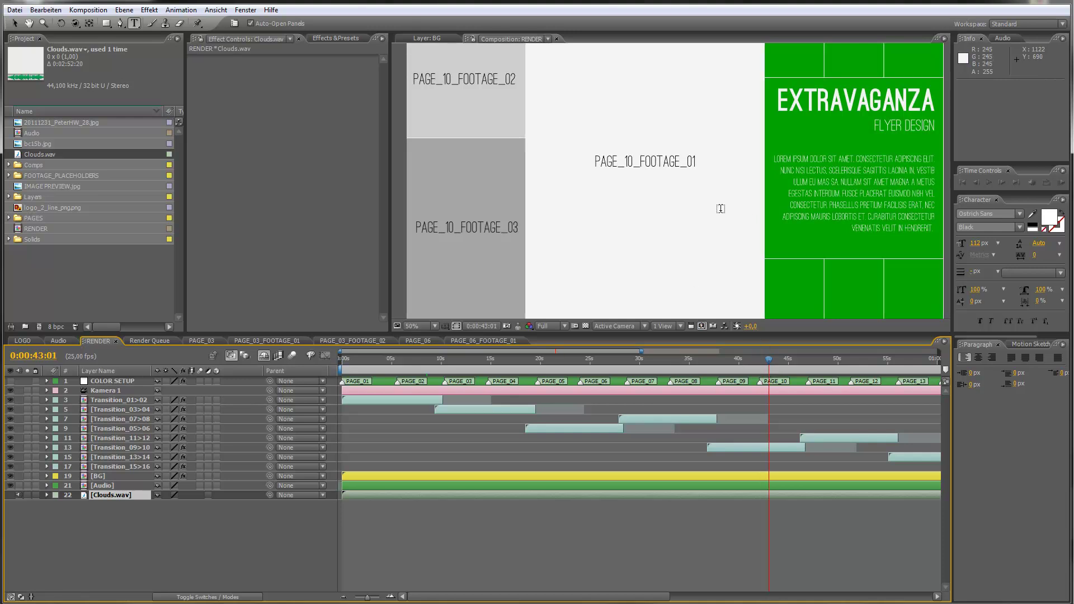
pyautogui.scroll(-2, 720, 209)
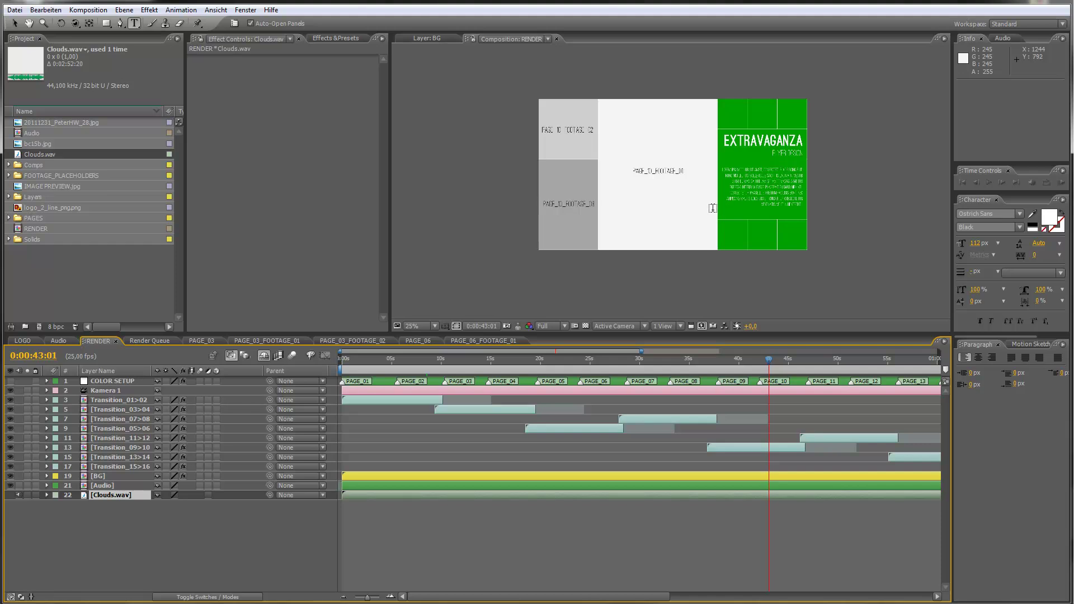